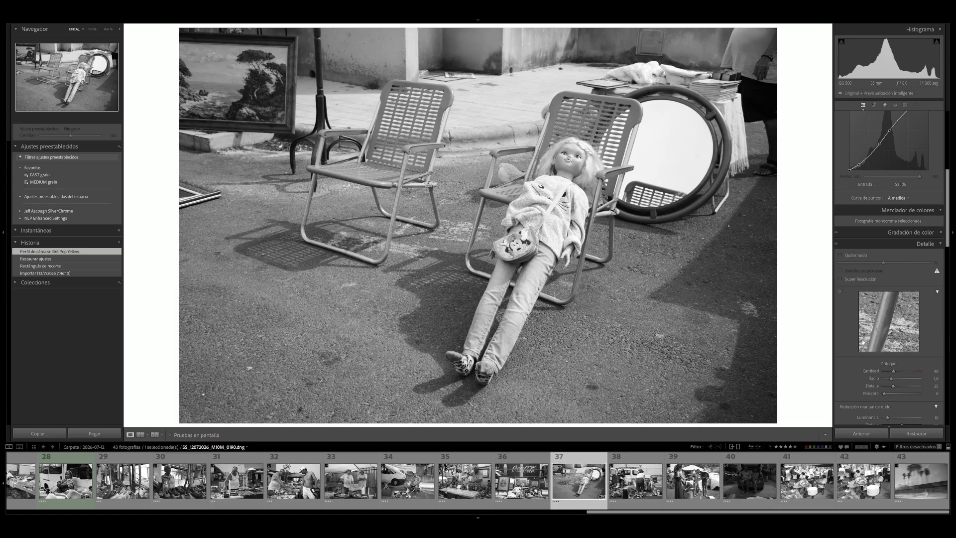
Step: Set the photo's sharpening amount and luminance noise reduction to 0
drag(880, 371, 879, 373)
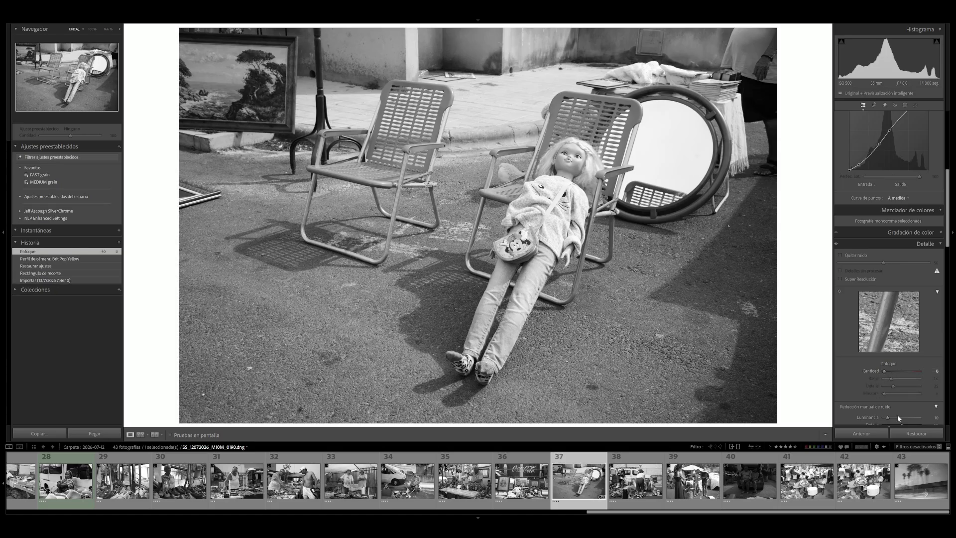
drag(872, 419, 872, 420)
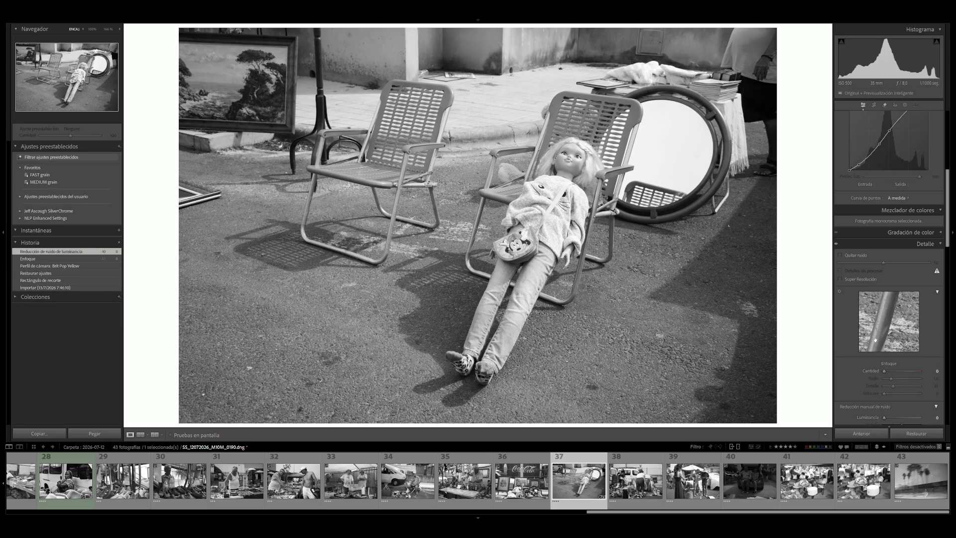
Step: Set a lens profile for the photo's enabled lens profile corrections
scroll(882, 324, down, 5)
scroll(897, 330, down, 3)
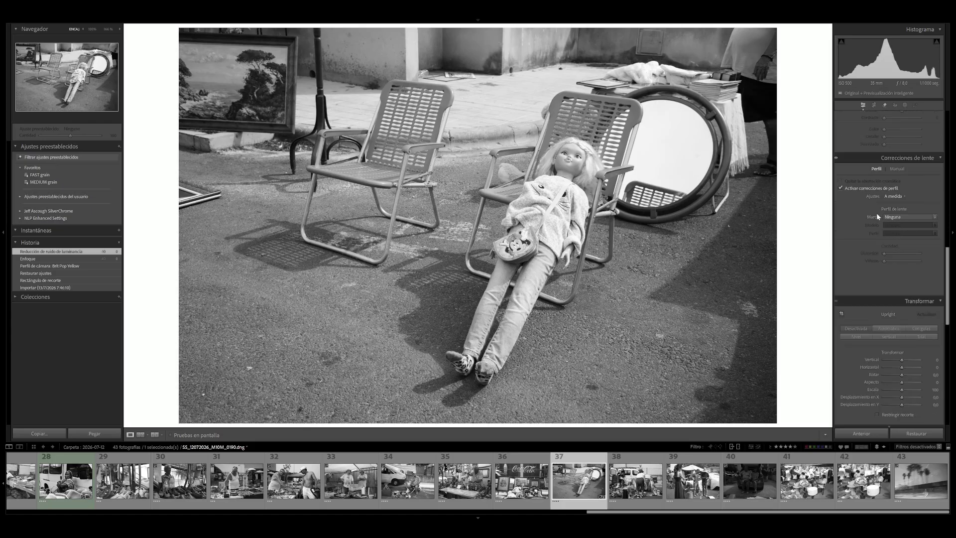
scroll(878, 197, up, 10)
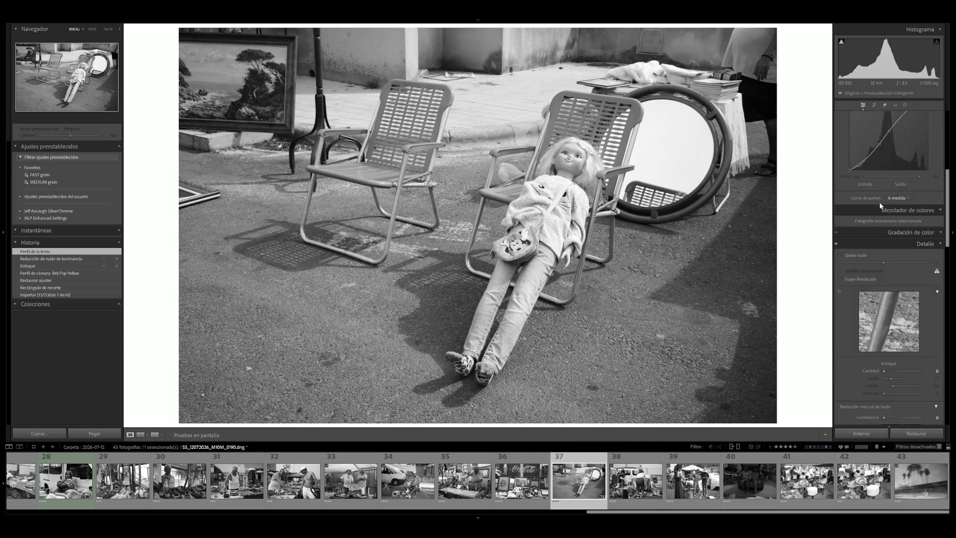
Step: Lower the photo's overall highlights and blacks to roughly -55 each, checking the blacks with the shadow clipping overlay
mouse_move(935, 45)
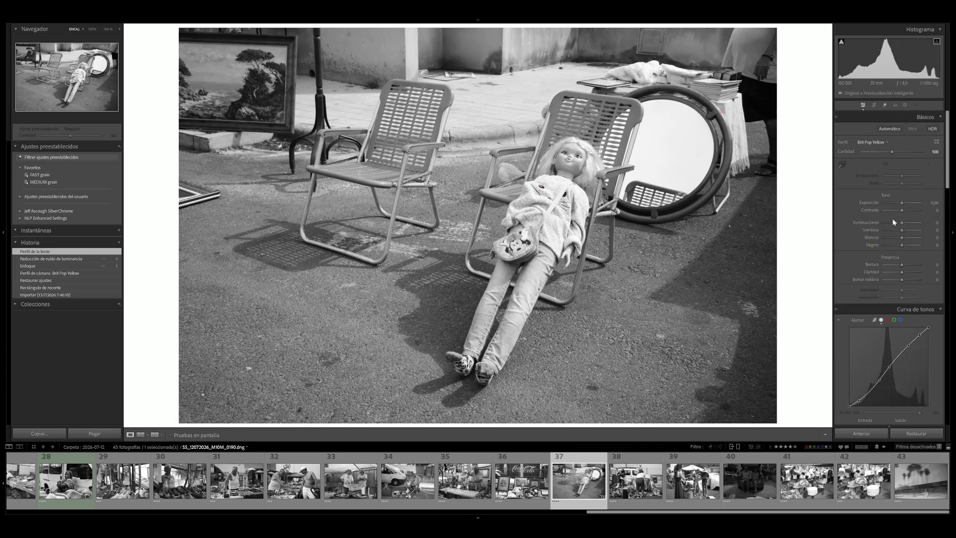
drag(901, 222, 890, 222)
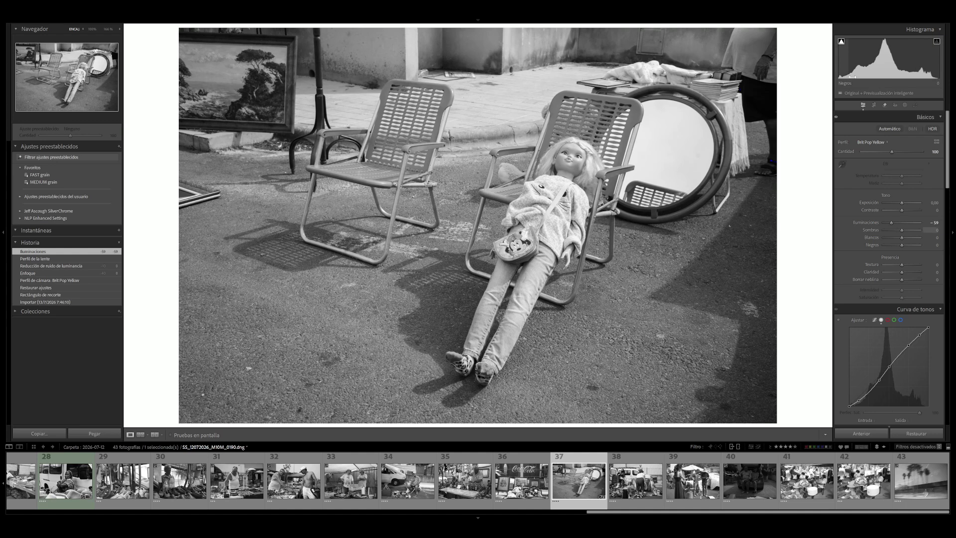
drag(901, 244, 890, 244)
click(841, 44)
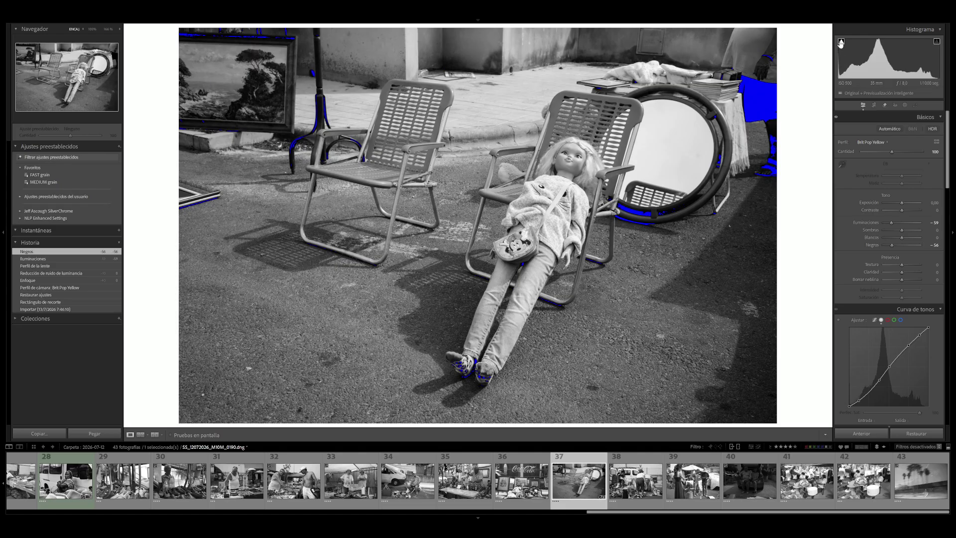
Step: Paint a new brush mask over the doll's face and neck
click(593, 180)
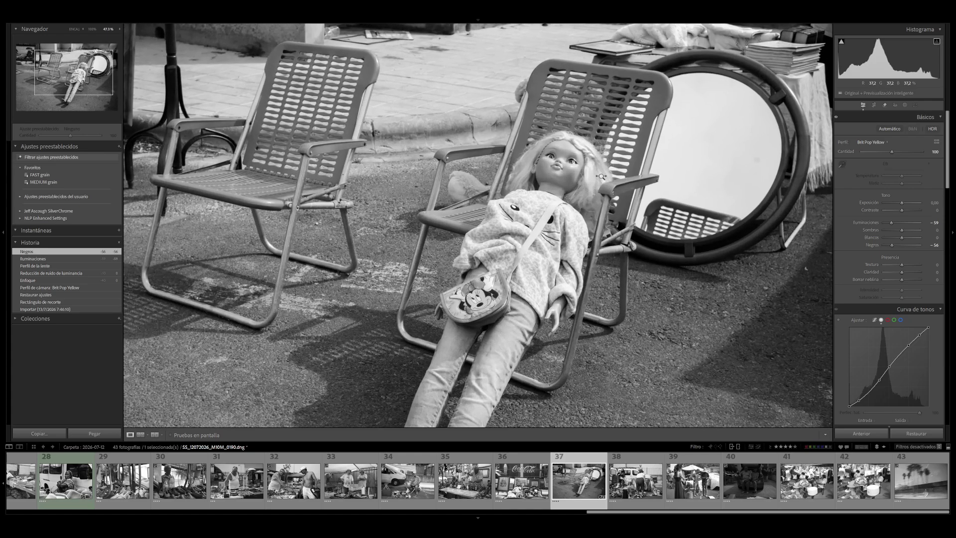
key(k)
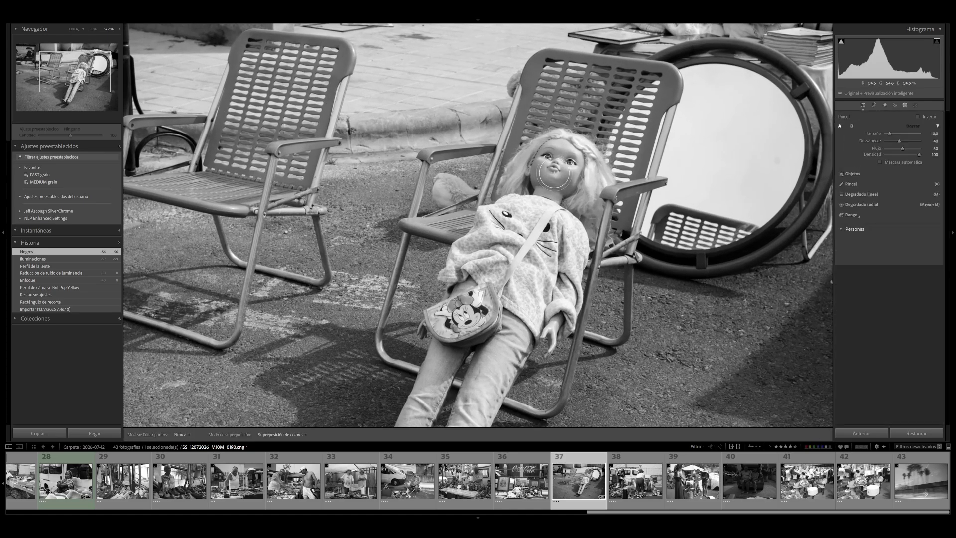
mouse_move(555, 179)
mouse_down()
mouse_move(570, 154)
mouse_move(543, 160)
mouse_move(532, 174)
mouse_move(538, 196)
mouse_move(573, 184)
mouse_move(565, 154)
mouse_move(548, 149)
mouse_move(565, 152)
mouse_up()
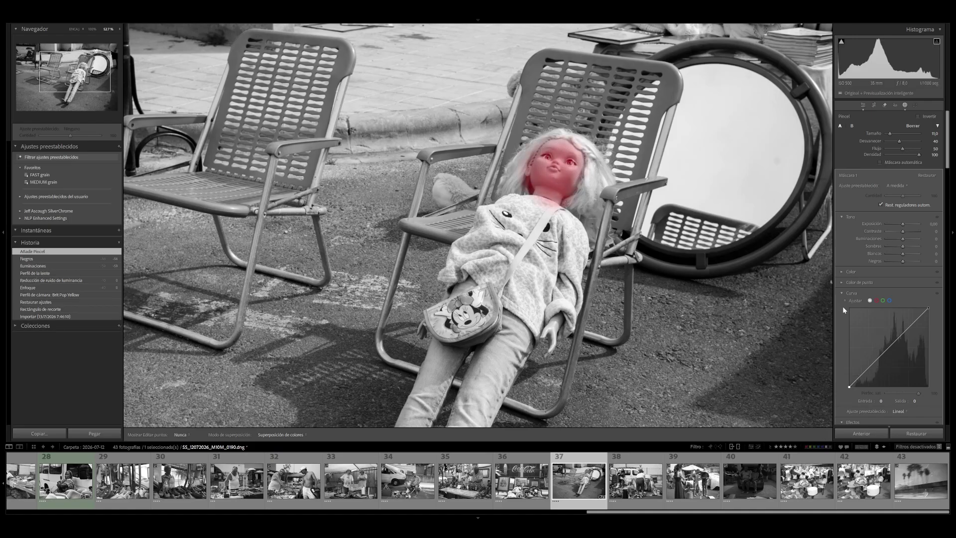
Step: Move the black point of the face mask's curve to input 17 and raise the mask's clarity
drag(850, 387, 854, 388)
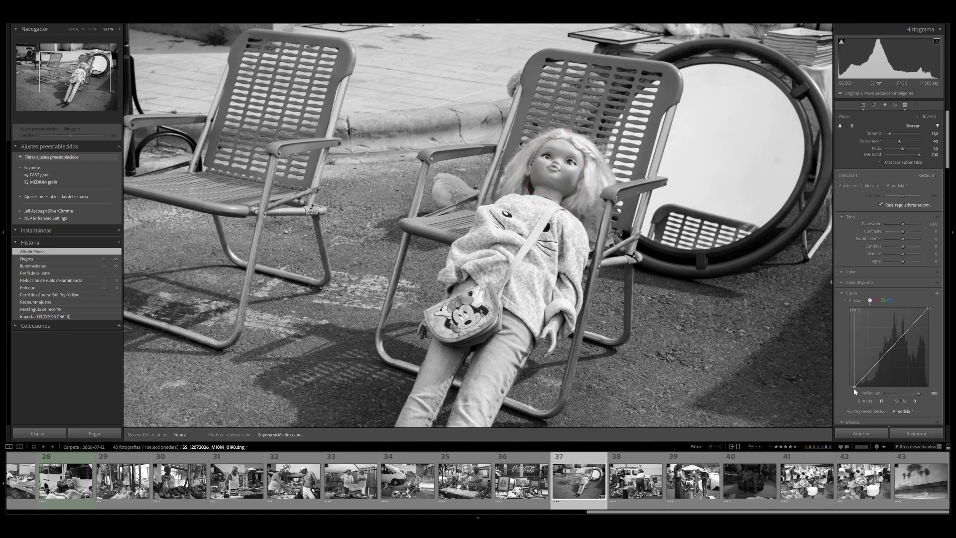
scroll(901, 309, down, 5)
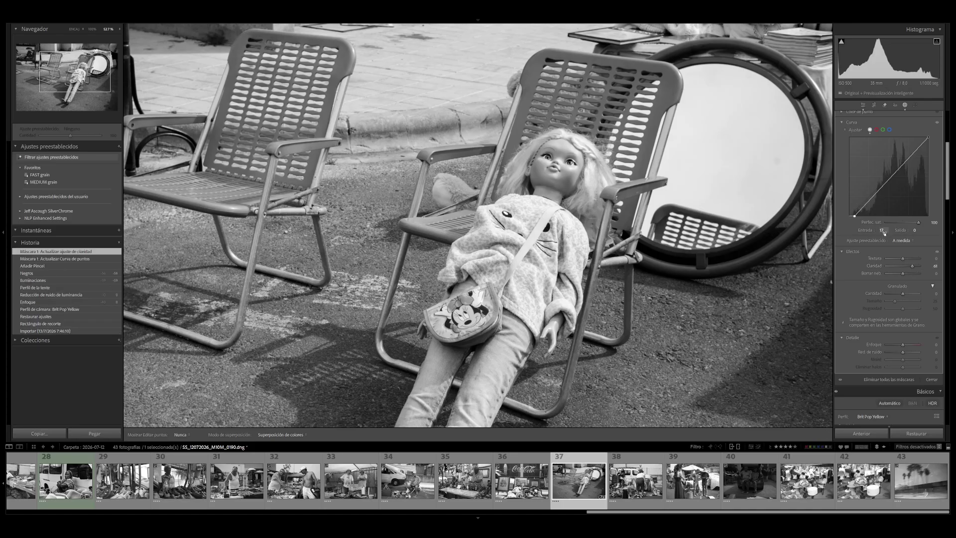
Step: Set the face mask's contrast to 37 and highlights to 10, then close the mask
scroll(883, 231, up, 5)
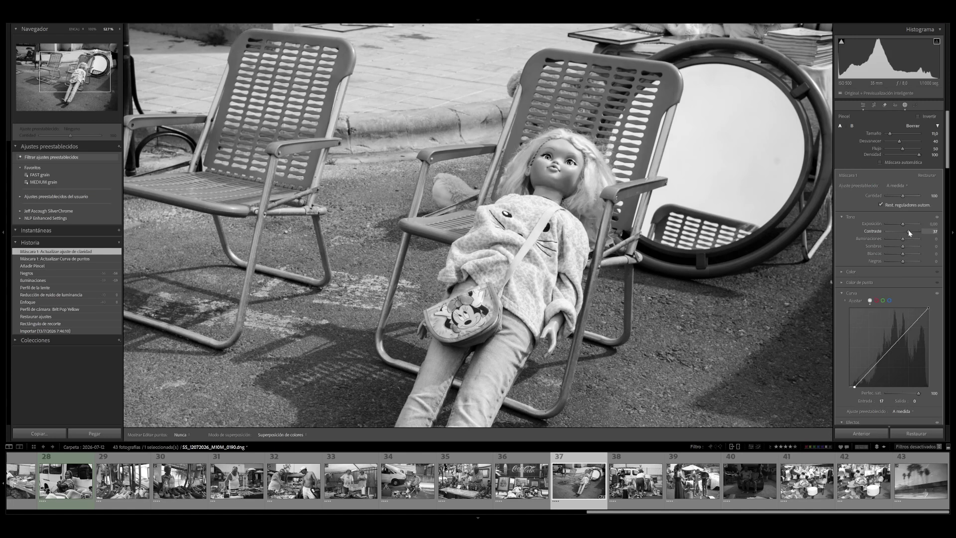
drag(909, 232, 909, 232)
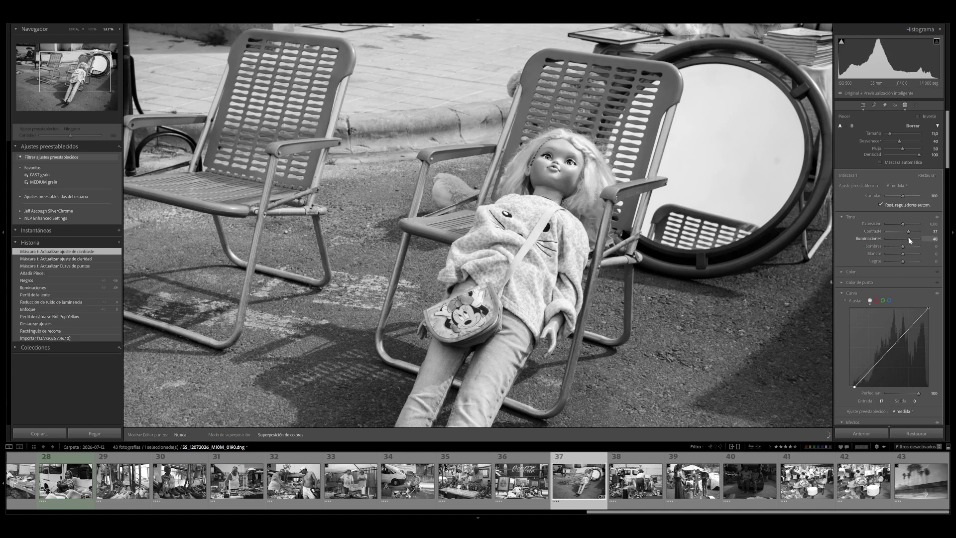
drag(905, 240, 905, 241)
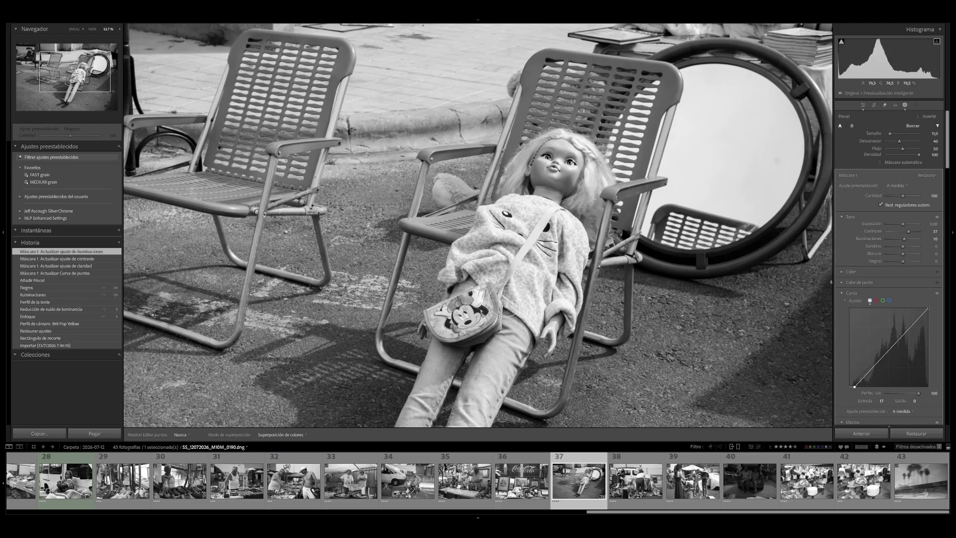
key(k)
Step: Paint a second brush mask over the doll's clothes, bag, hands, legs and shoes
scroll(504, 296, up, 3)
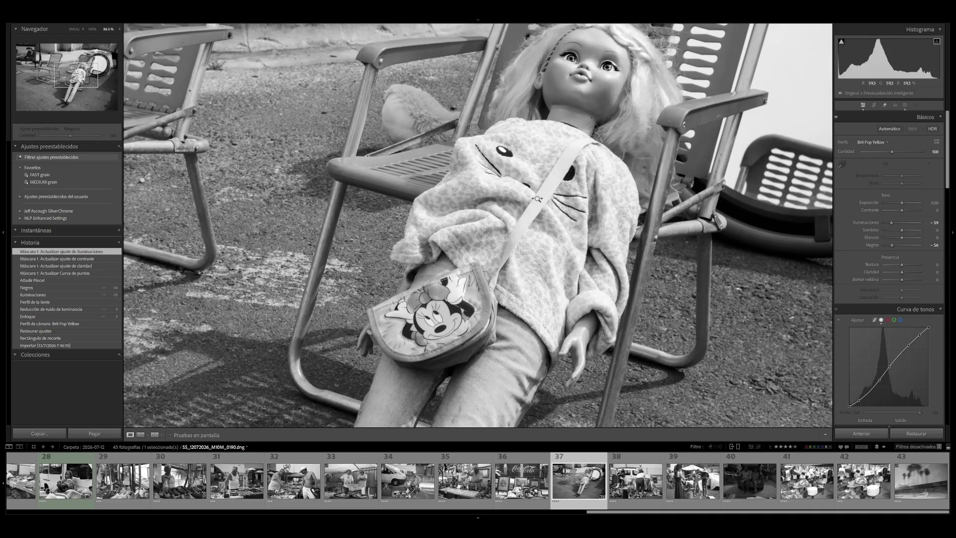
scroll(498, 292, down, 5)
scroll(495, 288, down, 2)
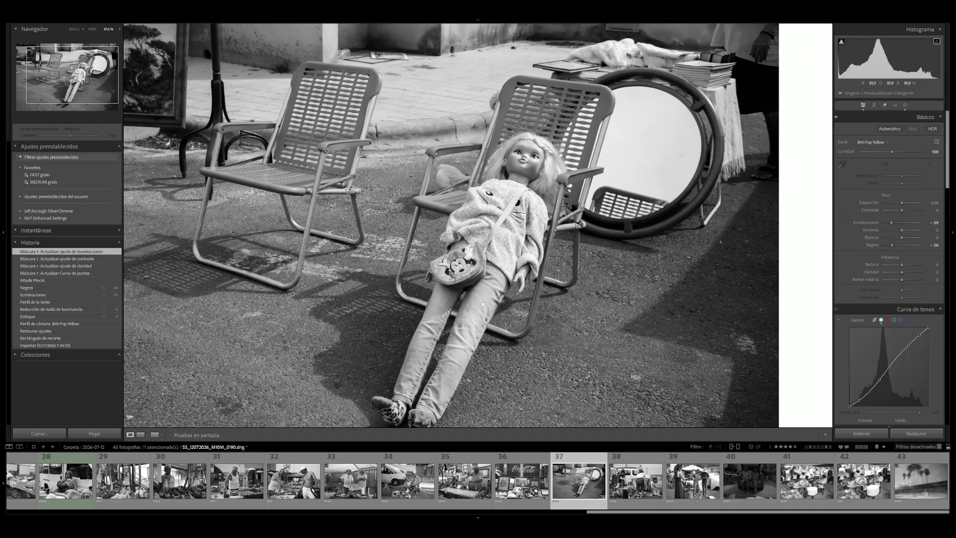
drag(474, 304, 499, 239)
key(k)
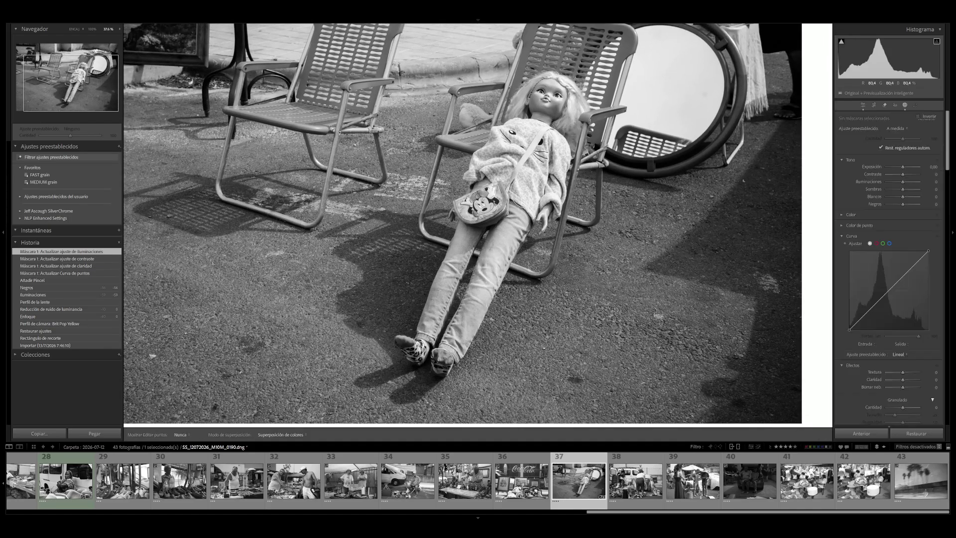
mouse_move(533, 177)
mouse_down()
mouse_move(509, 138)
mouse_move(480, 183)
mouse_move(512, 173)
mouse_move(543, 143)
mouse_move(554, 152)
mouse_move(536, 219)
mouse_move(536, 173)
mouse_move(507, 208)
mouse_move(495, 209)
mouse_move(494, 195)
mouse_move(464, 215)
mouse_move(474, 227)
mouse_move(457, 282)
mouse_move(412, 351)
mouse_move(433, 358)
mouse_move(523, 206)
mouse_move(447, 330)
mouse_move(447, 357)
mouse_up()
scroll(446, 357, down, 3)
scroll(445, 358, down, 2)
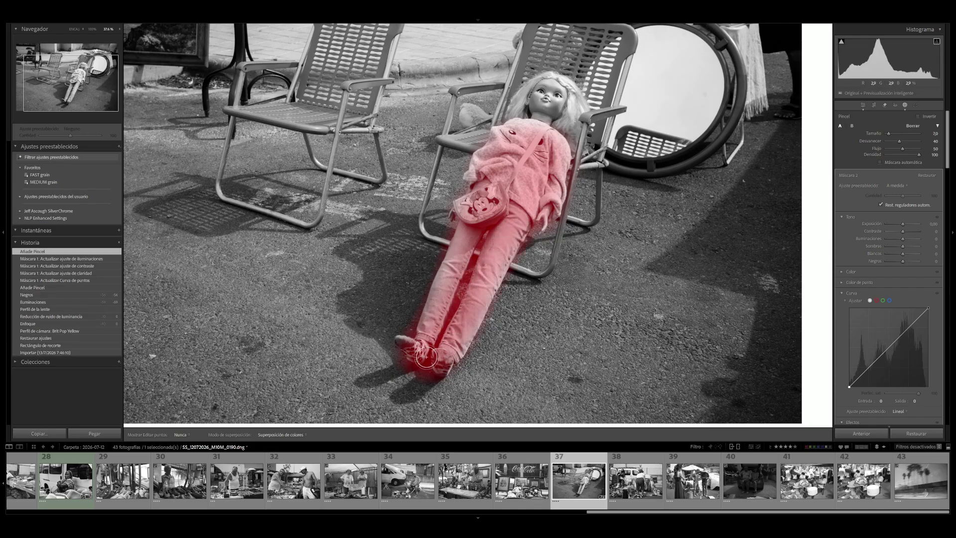
click(402, 341)
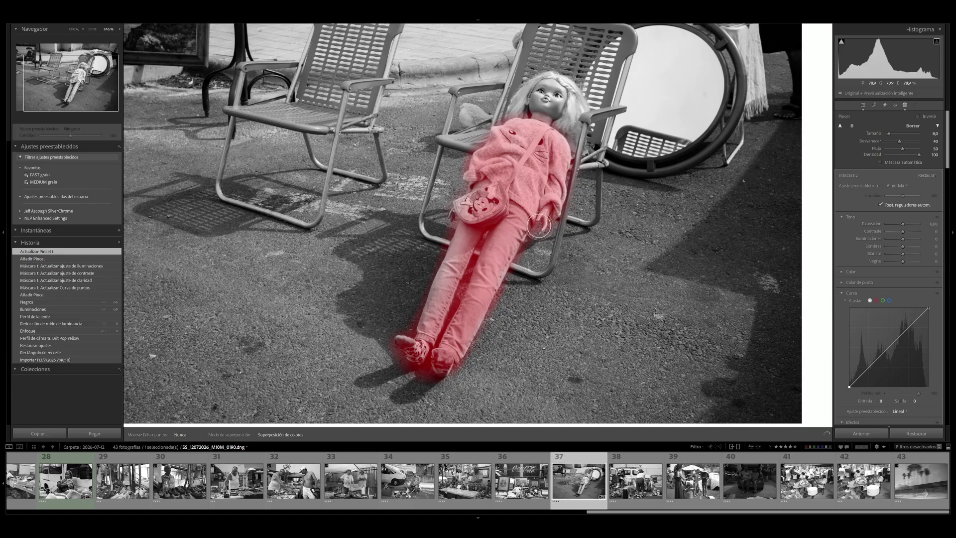
drag(541, 224, 600, 205)
Step: Set the body mask's texture to 53 and clarity to 48
scroll(908, 405, down, 5)
scroll(907, 393, up, 5)
scroll(913, 303, down, 2)
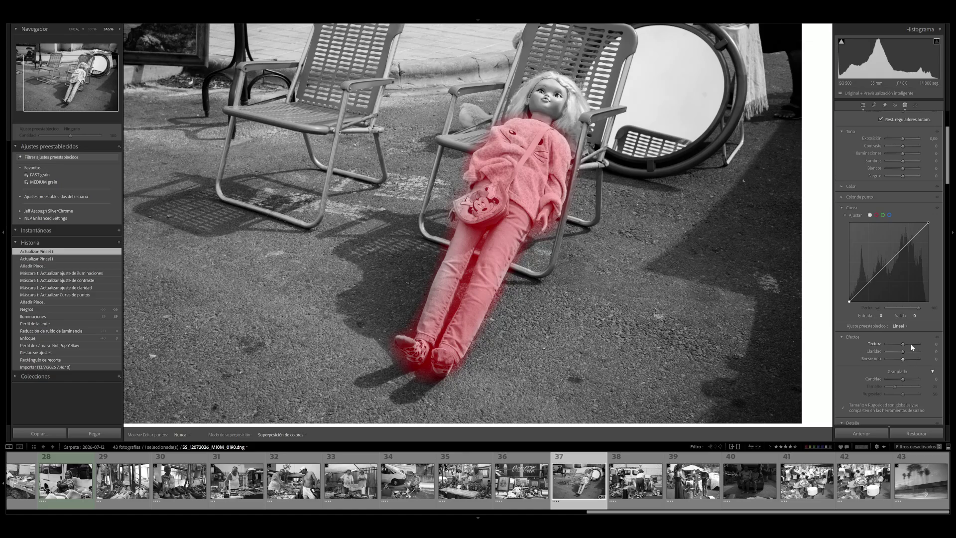
drag(904, 344, 909, 350)
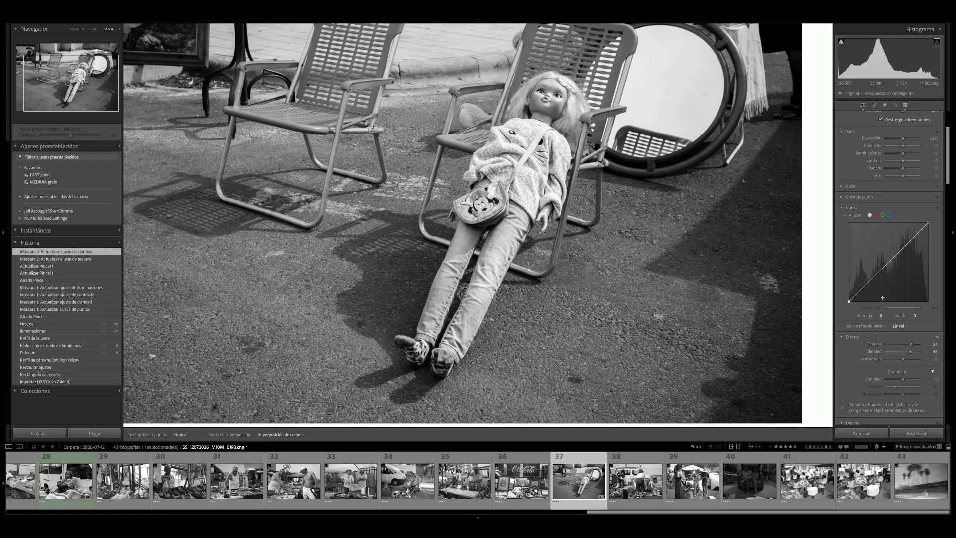
Step: Adjust the body mask's tone with exposure -0.22, contrast 53, highlights 40 and shadows -42
scroll(889, 213, up, 4)
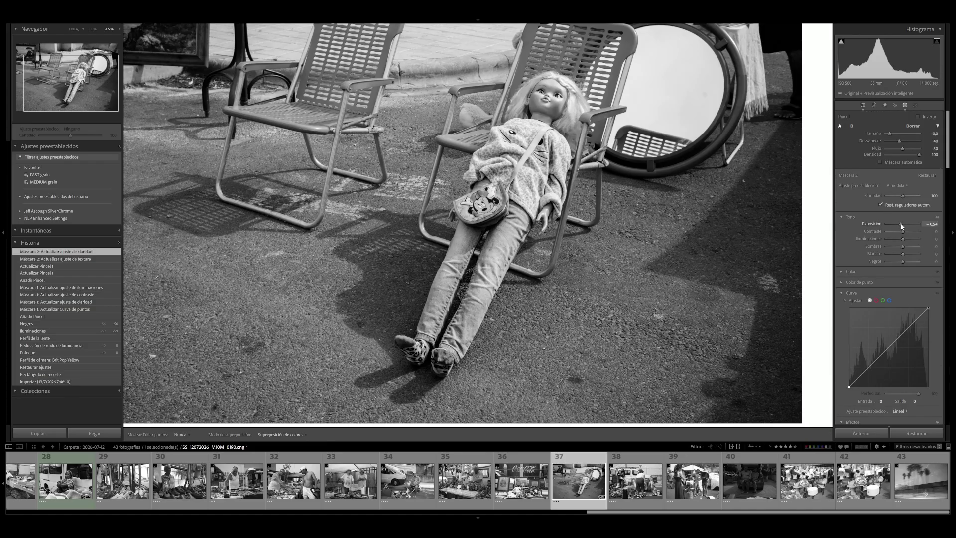
drag(902, 226, 903, 240)
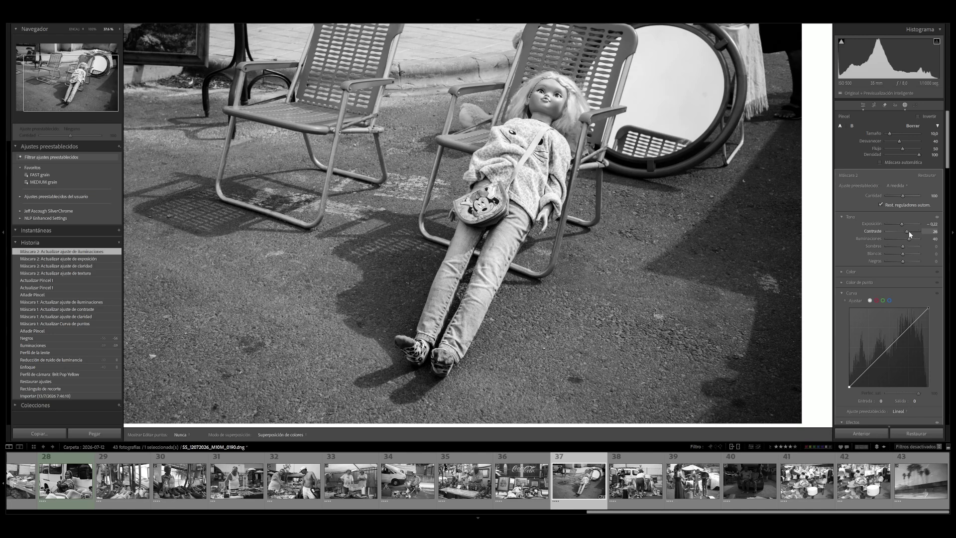
drag(909, 231, 909, 231)
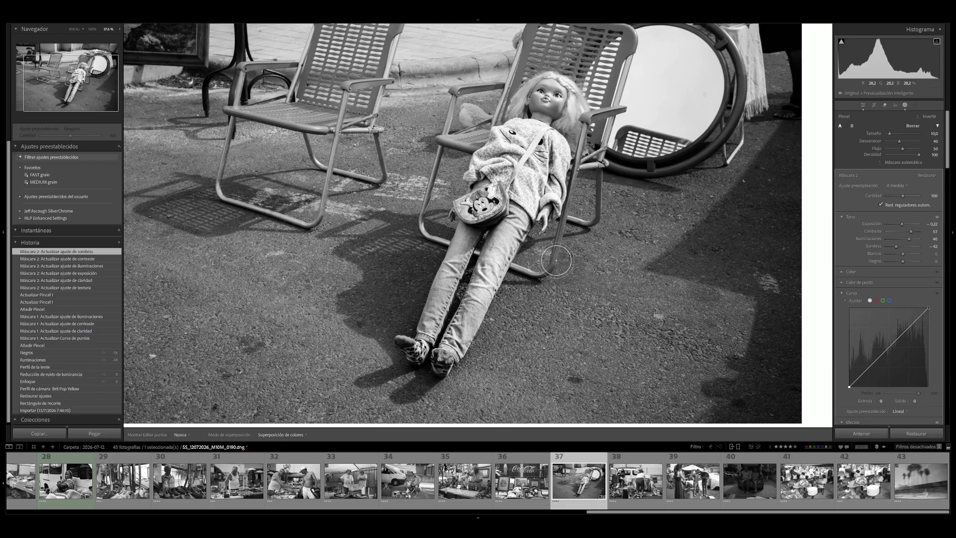
key(k)
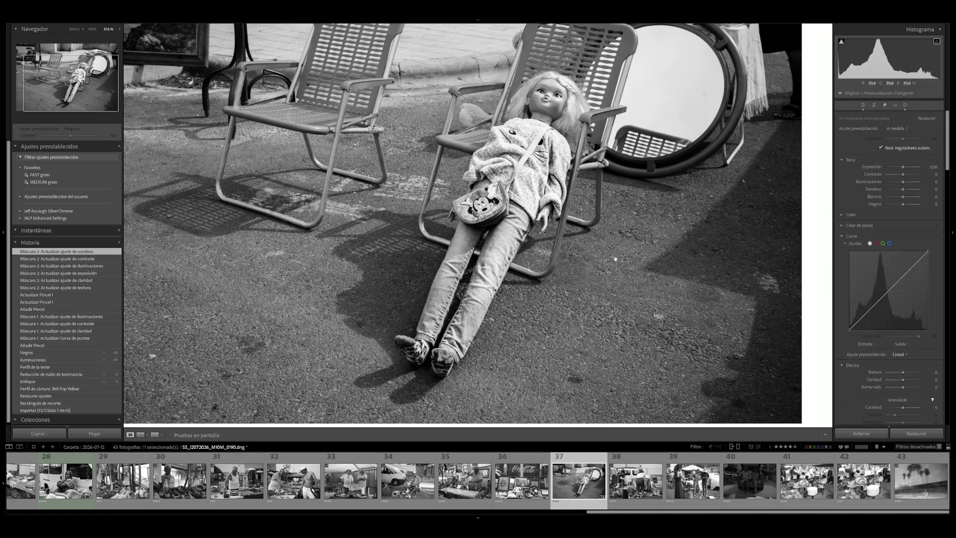
Step: Return to the full photo view and raise the overall texture in the basic adjustments
click(621, 260)
scroll(932, 355, down, 3)
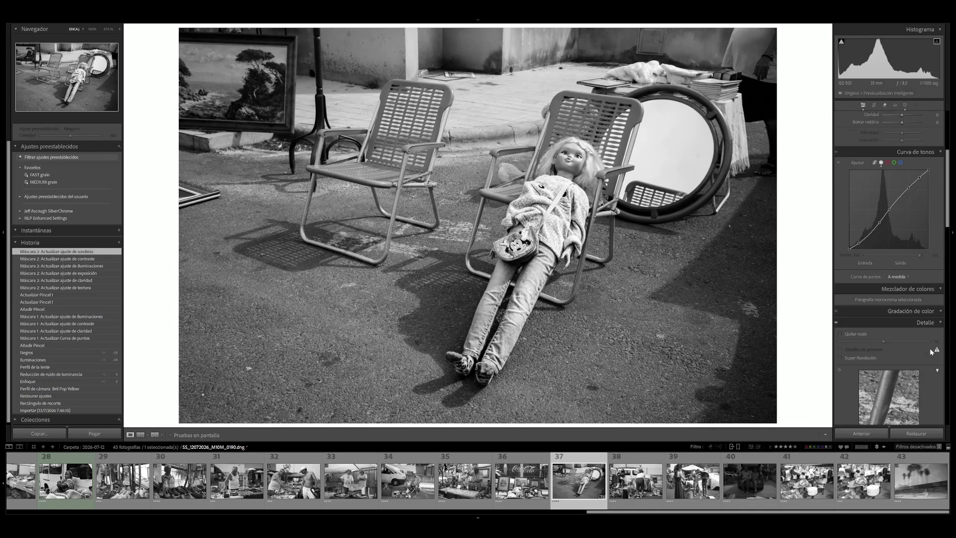
scroll(919, 332, up, 3)
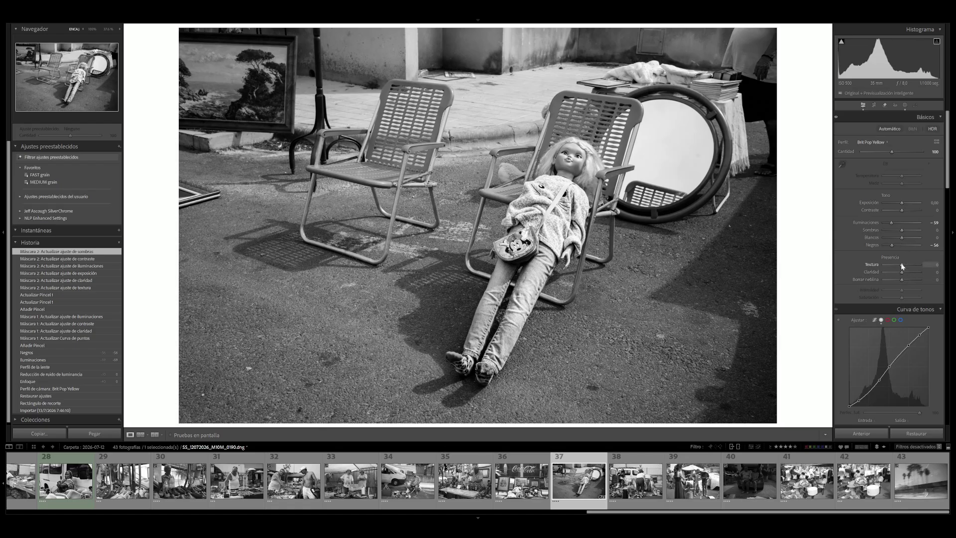
drag(904, 267, 910, 262)
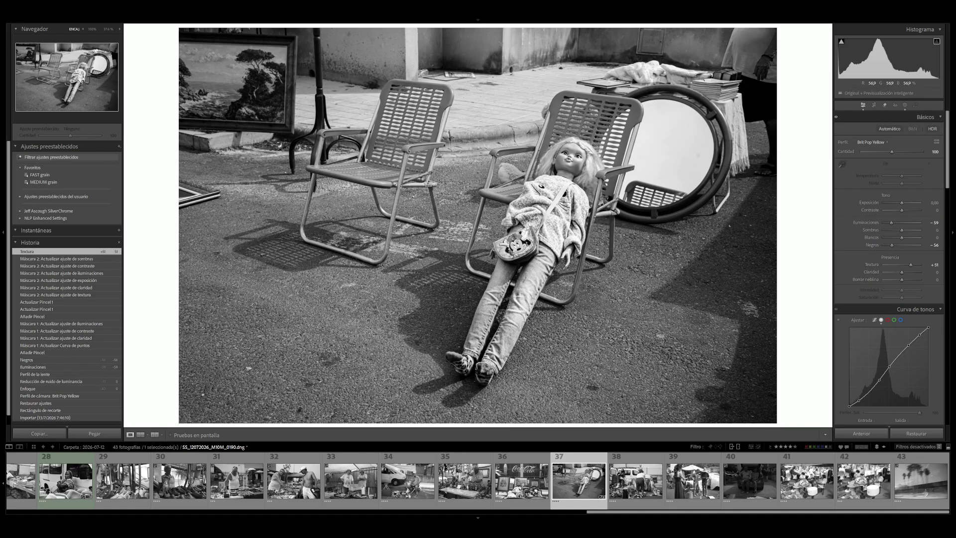
Step: Paint a third brush mask over the dark right edge and upper-right background, and raise its exposure
key(k)
mouse_move(728, 47)
mouse_down()
mouse_move(757, 46)
mouse_move(762, 60)
mouse_move(696, 45)
mouse_move(589, 52)
mouse_move(684, 45)
mouse_move(745, 64)
mouse_move(771, 124)
mouse_move(770, 182)
mouse_move(742, 247)
mouse_move(751, 305)
mouse_move(752, 211)
mouse_move(766, 398)
mouse_move(747, 430)
mouse_move(724, 408)
mouse_move(752, 324)
mouse_move(712, 292)
mouse_move(675, 293)
mouse_move(758, 221)
mouse_move(772, 192)
mouse_move(775, 135)
mouse_move(757, 75)
mouse_up()
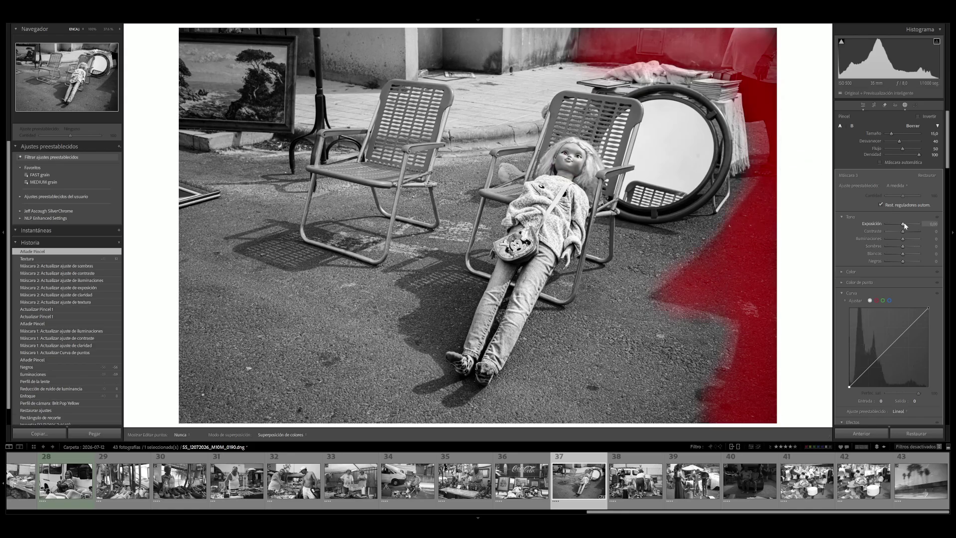
drag(904, 225, 905, 226)
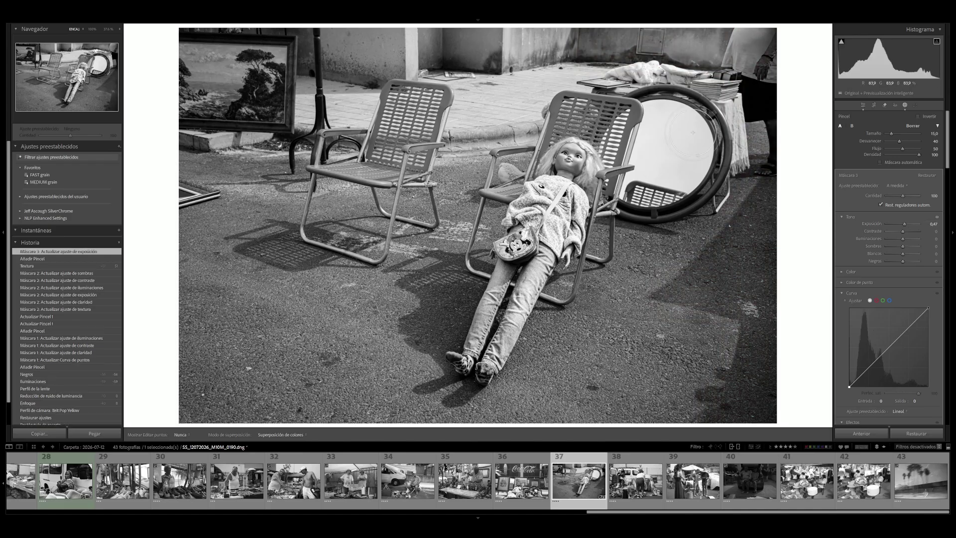
Step: Add a background selection mask, raise its texture and clarity, and leave masking to inspect the doll closer
key(Escape)
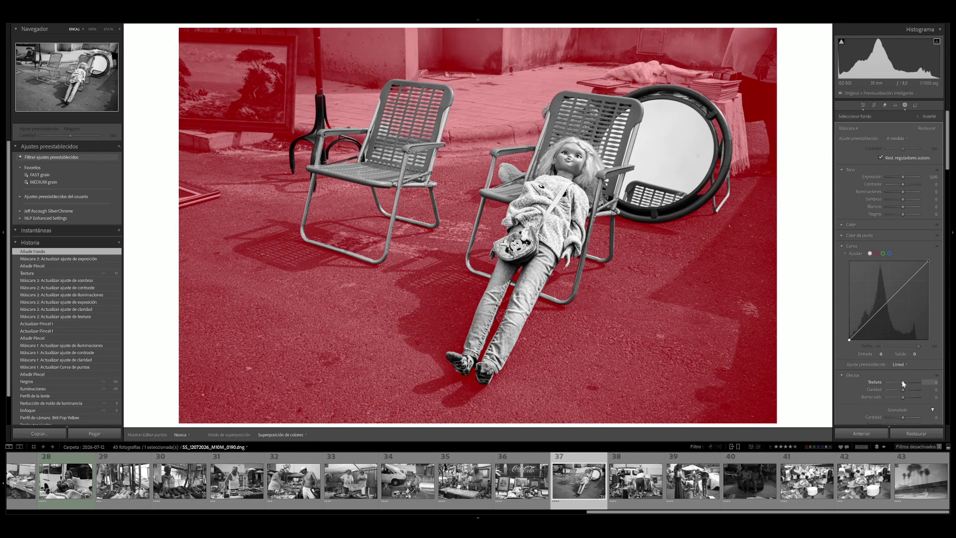
mouse_move(903, 383)
mouse_down()
mouse_move(912, 379)
mouse_move(908, 392)
mouse_up()
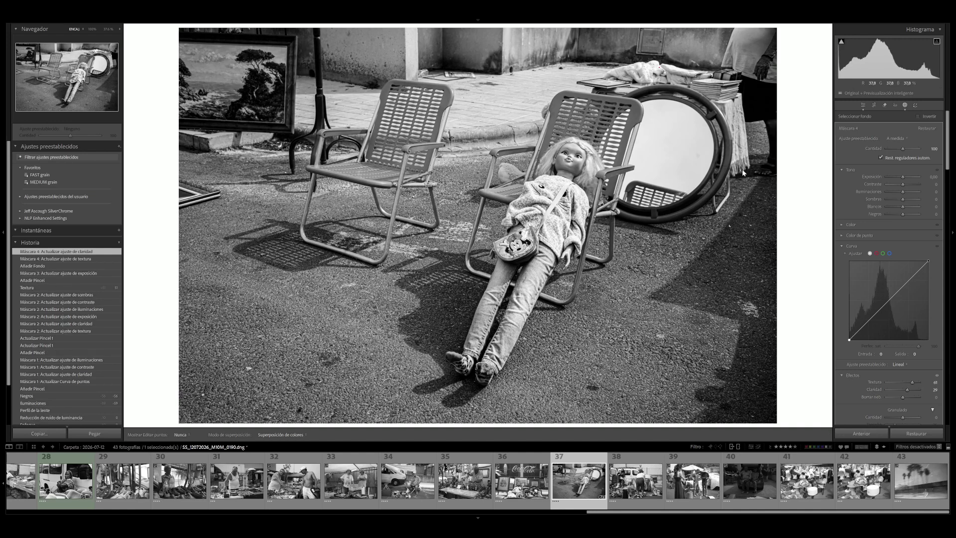
key(shift+w)
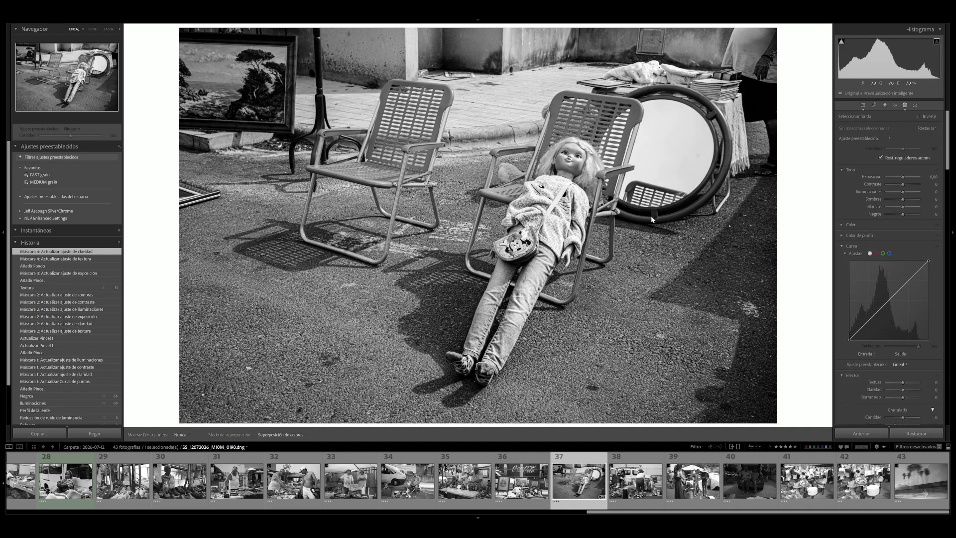
click(560, 164)
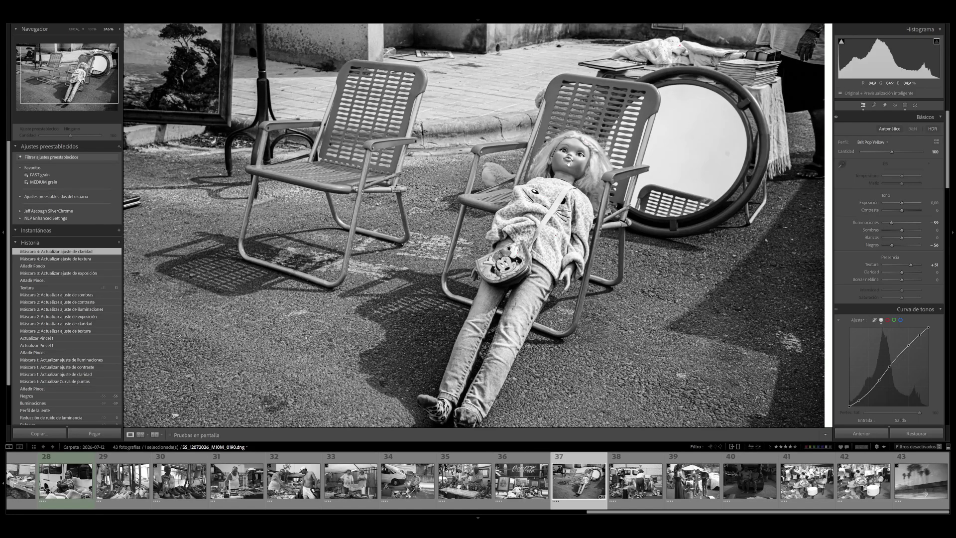
Step: Zoom in on the doll, reselect the first mask and set its highlights to -100
drag(554, 166, 617, 168)
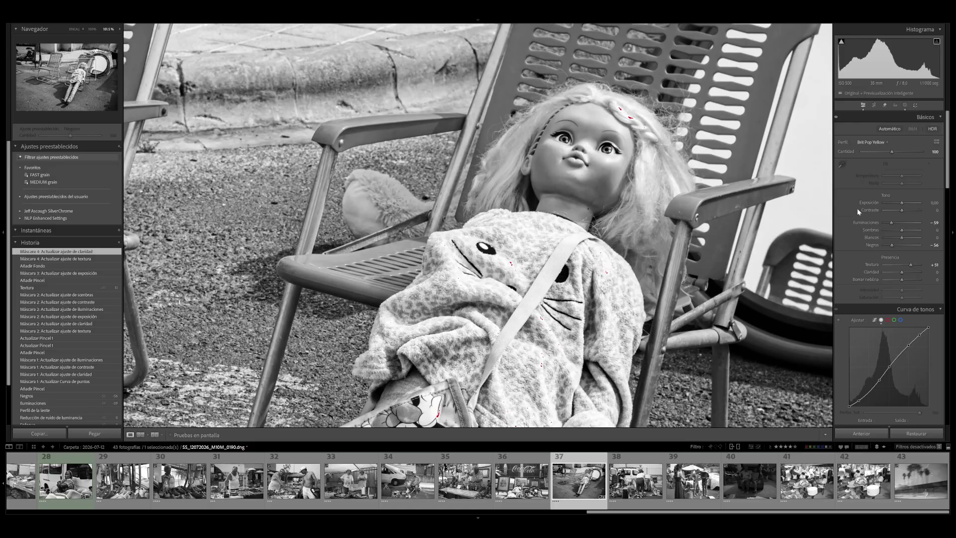
key(shift+w)
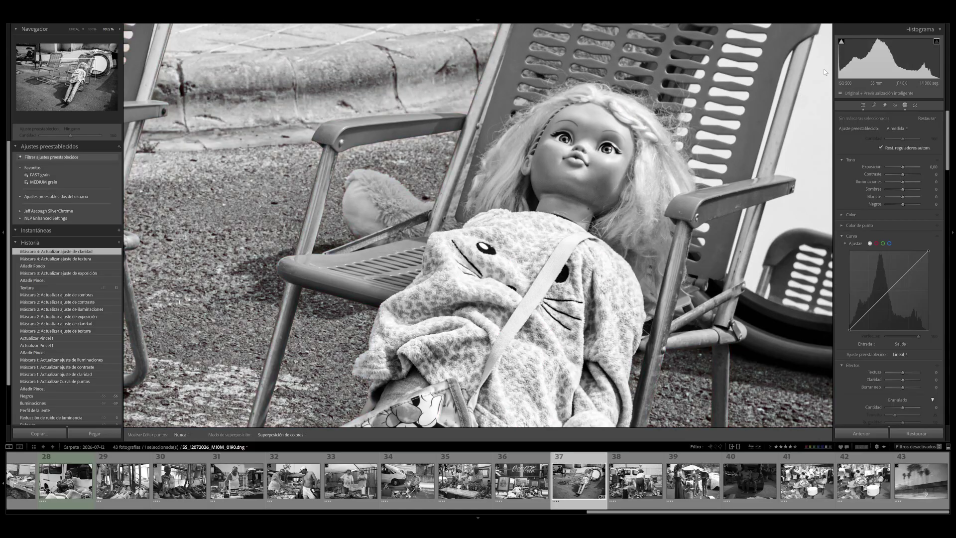
key(o)
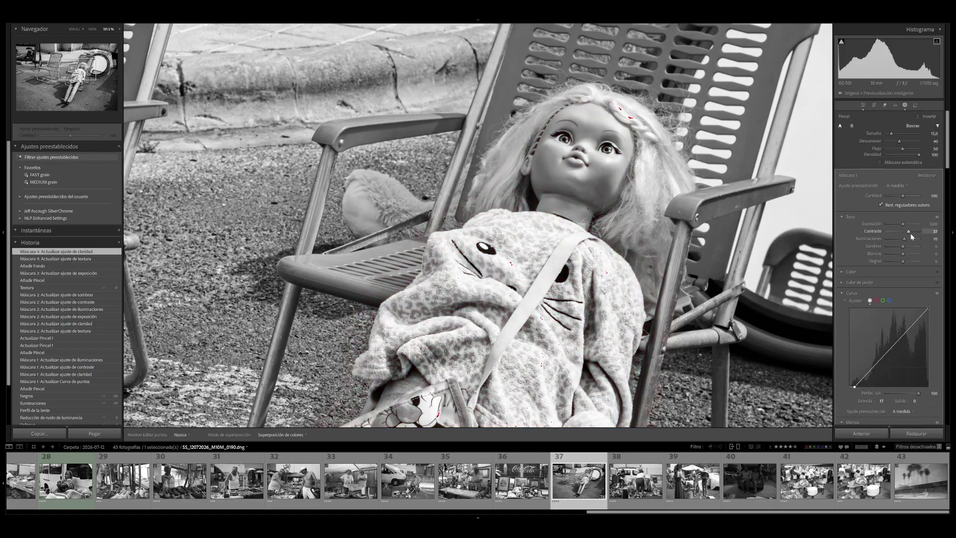
drag(904, 239, 901, 240)
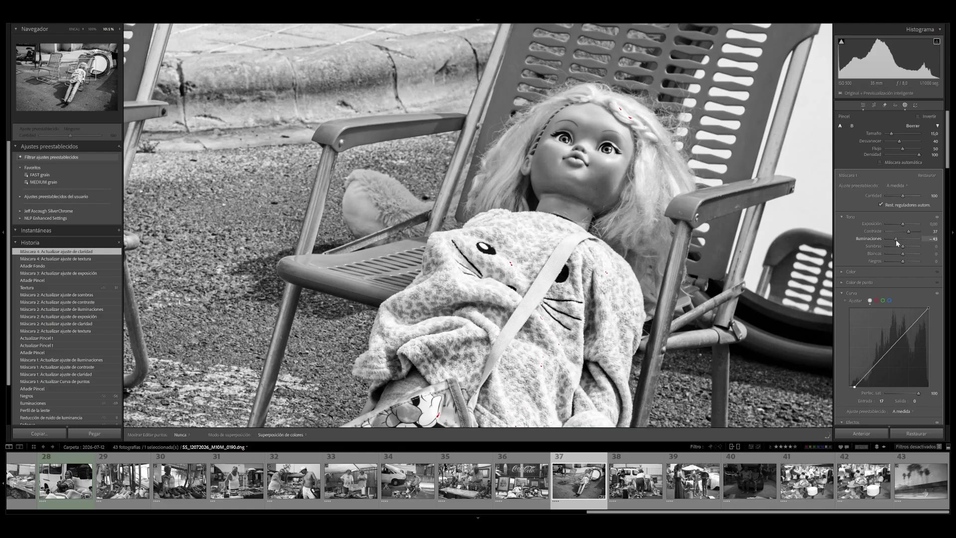
drag(880, 244, 880, 243)
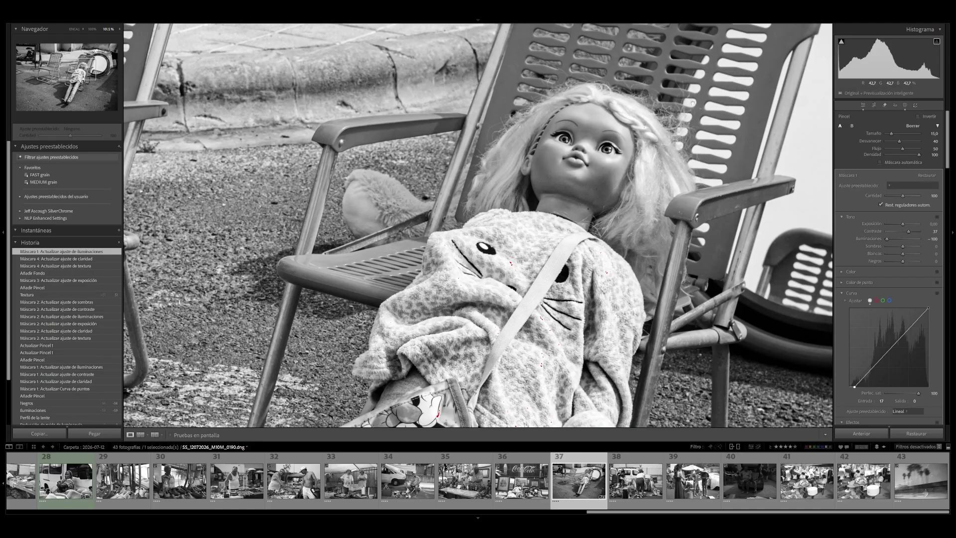
Step: Paint a new size 4 brush mask over the clipped highlights in the doll's hair and set its highlights to -100
key(k)
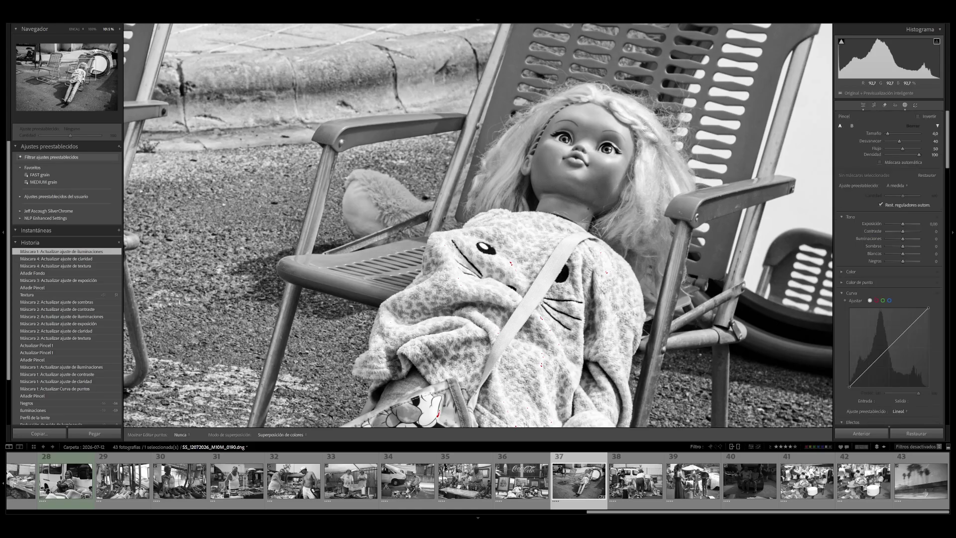
click(646, 130)
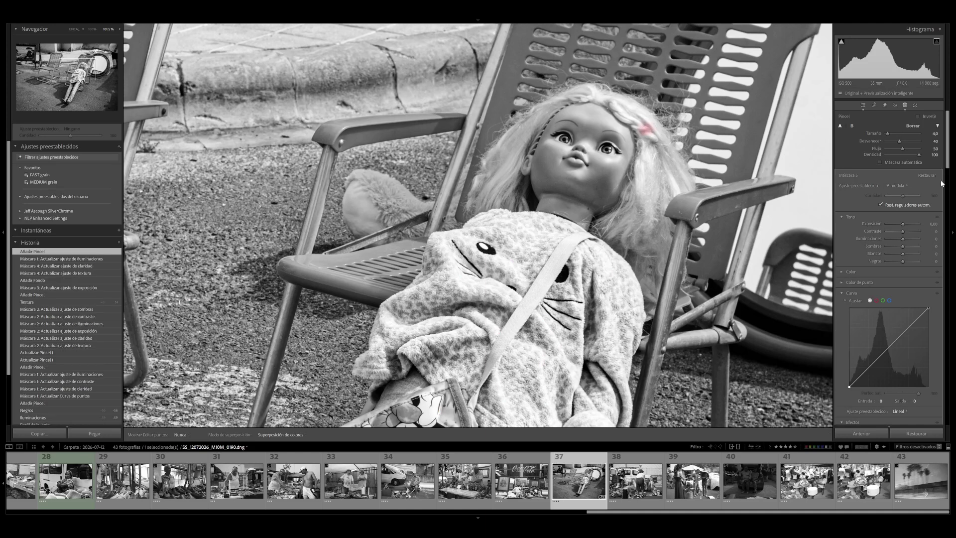
drag(902, 240, 883, 239)
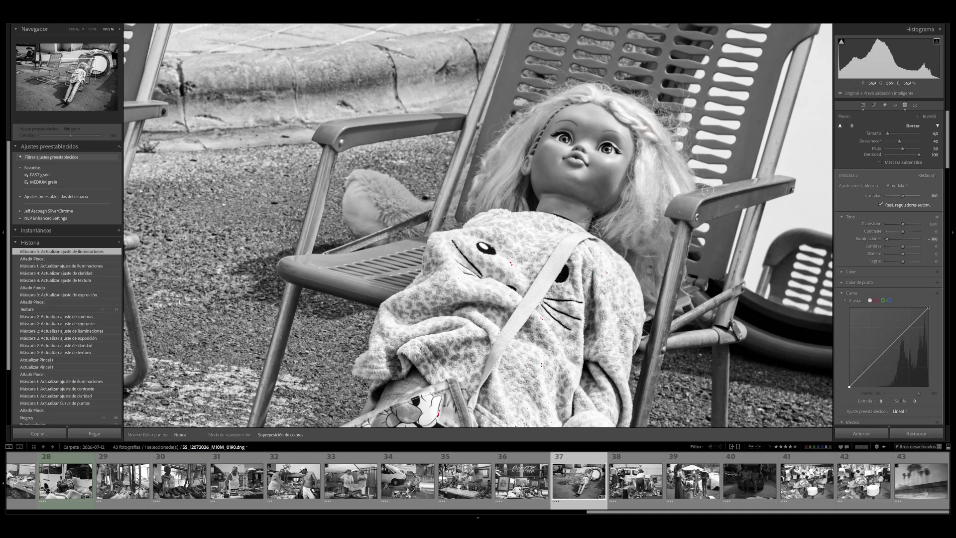
Step: Reopen the hair highlight mask and extend its brush over the small clipped spots on the doll's sweatshirt
key(shift+w)
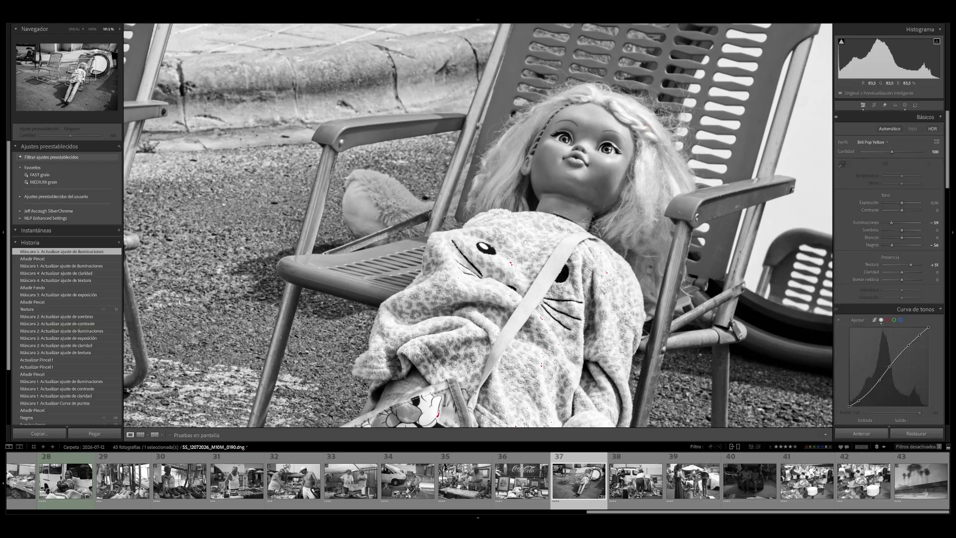
key(shift+w)
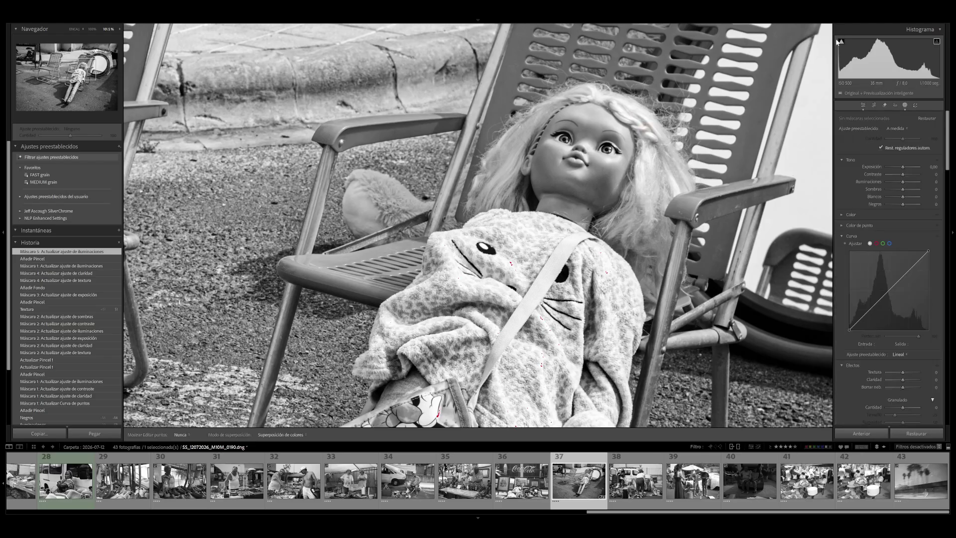
click(824, 57)
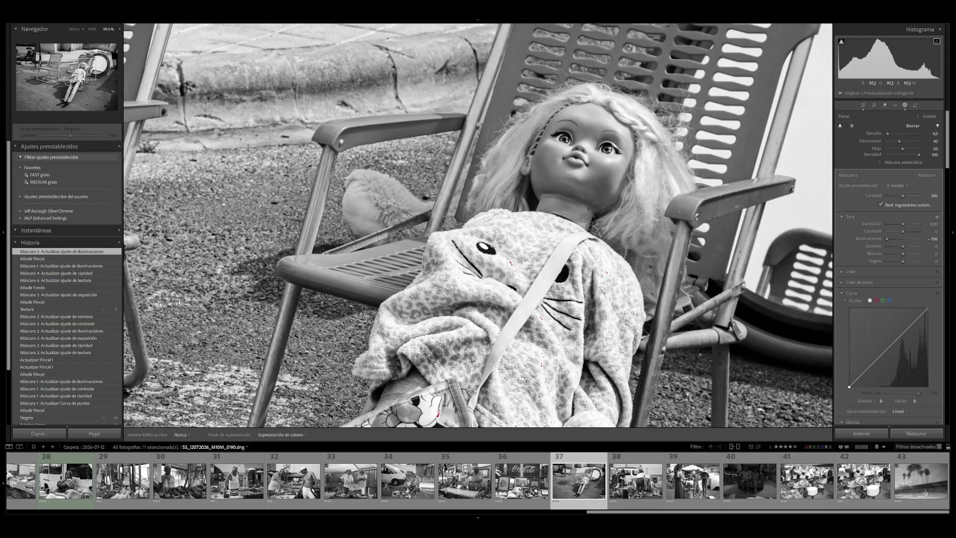
click(704, 284)
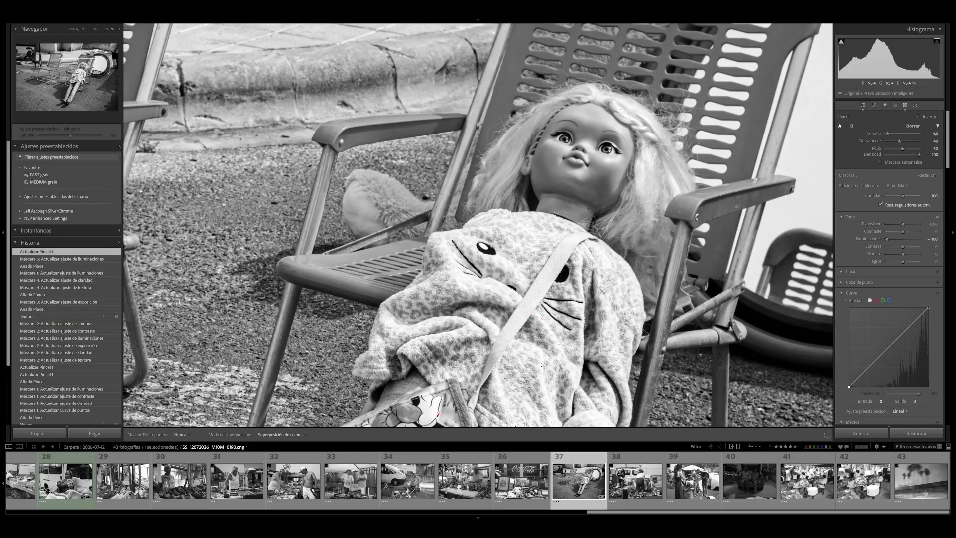
click(606, 270)
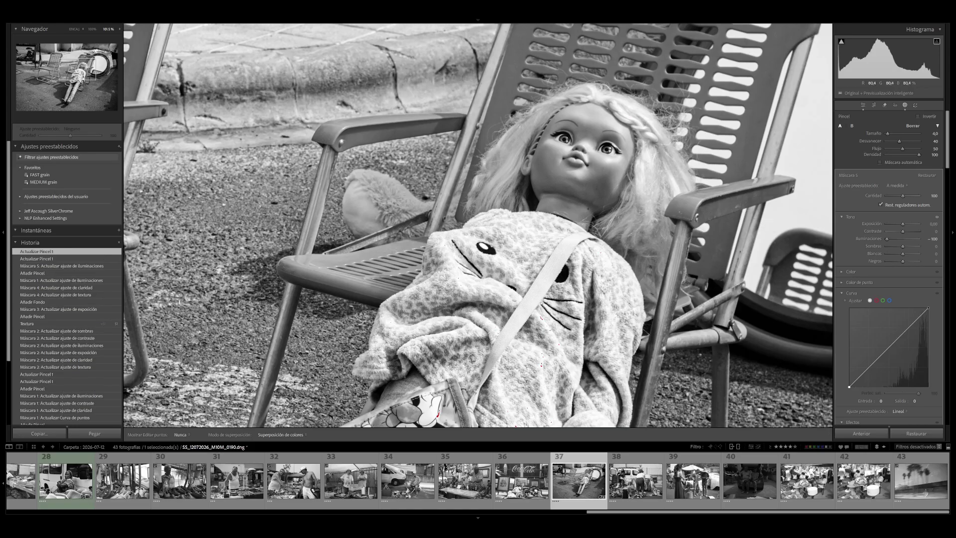
click(652, 294)
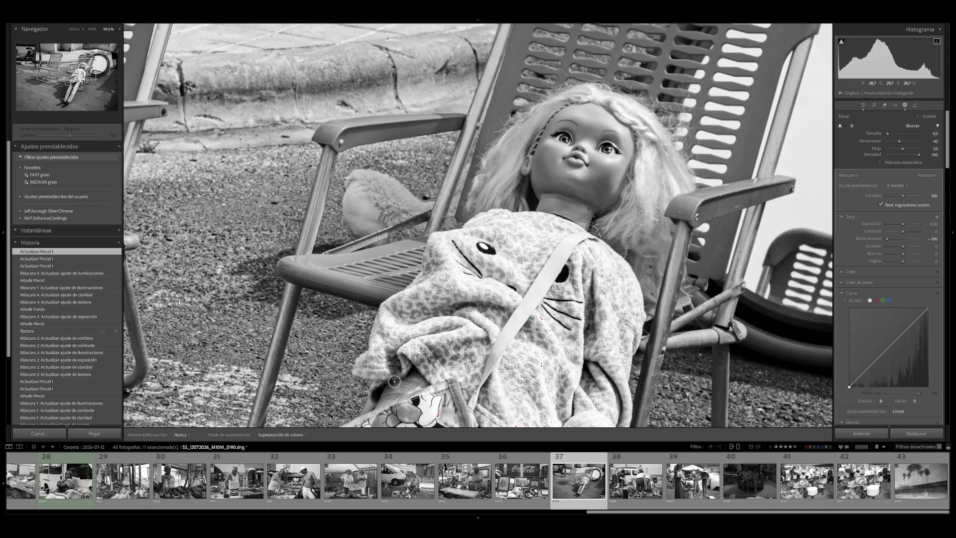
Step: Paint a separate size 2 brush mask over the clipped spot on the doll's bag and set its whites to -29
key(Escape)
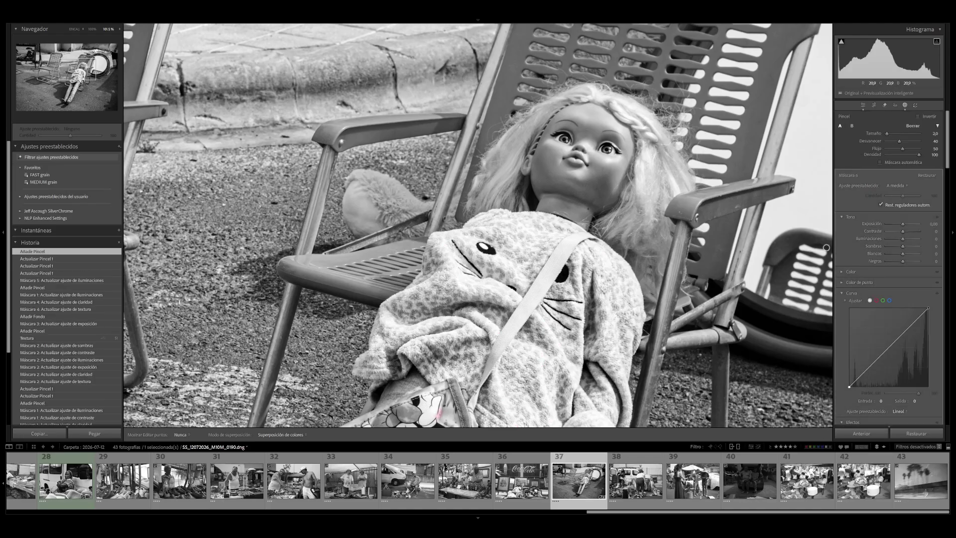
drag(902, 254, 898, 255)
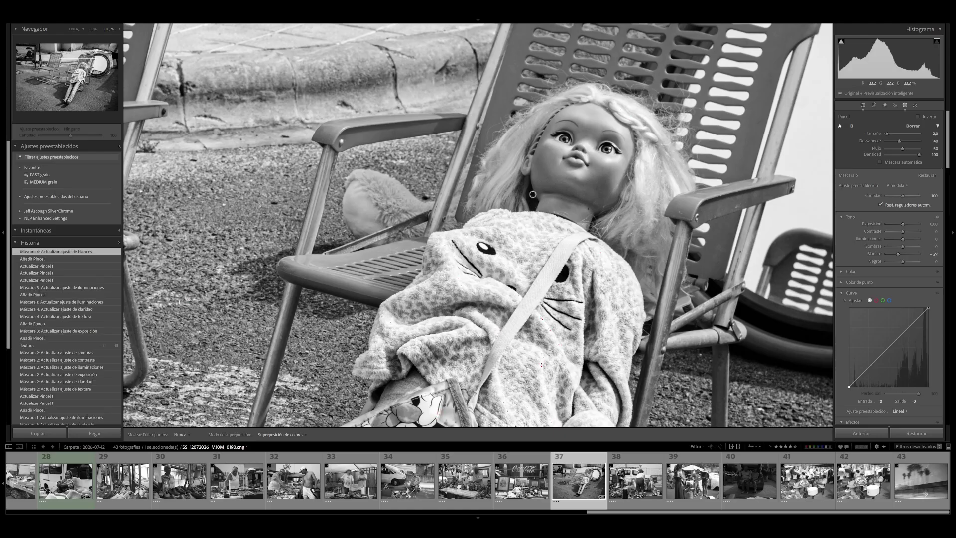
key(k)
Step: Create an object selection mask covering the framed painting behind the empty chair
scroll(472, 192, down, 5)
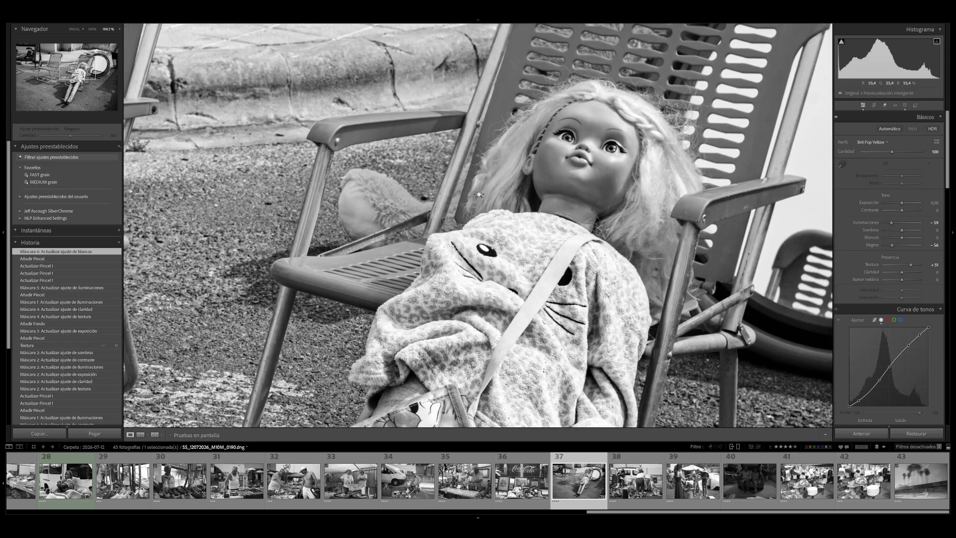
scroll(482, 161, left, 5)
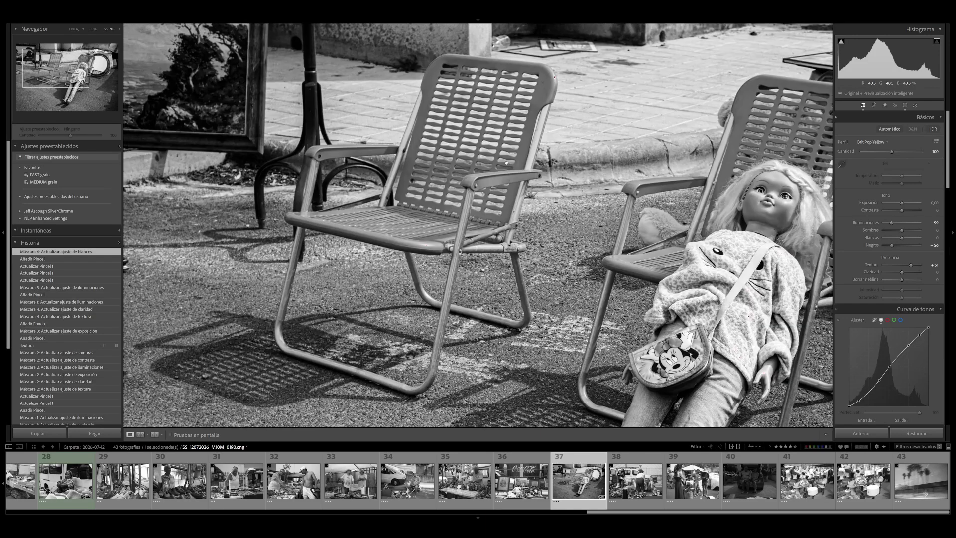
mouse_move(477, 132)
mouse_down()
mouse_move(678, 171)
mouse_move(612, 247)
mouse_move(489, 299)
mouse_move(382, 261)
mouse_move(681, 211)
mouse_move(655, 201)
mouse_up()
key(k)
scroll(351, 92, up, 5)
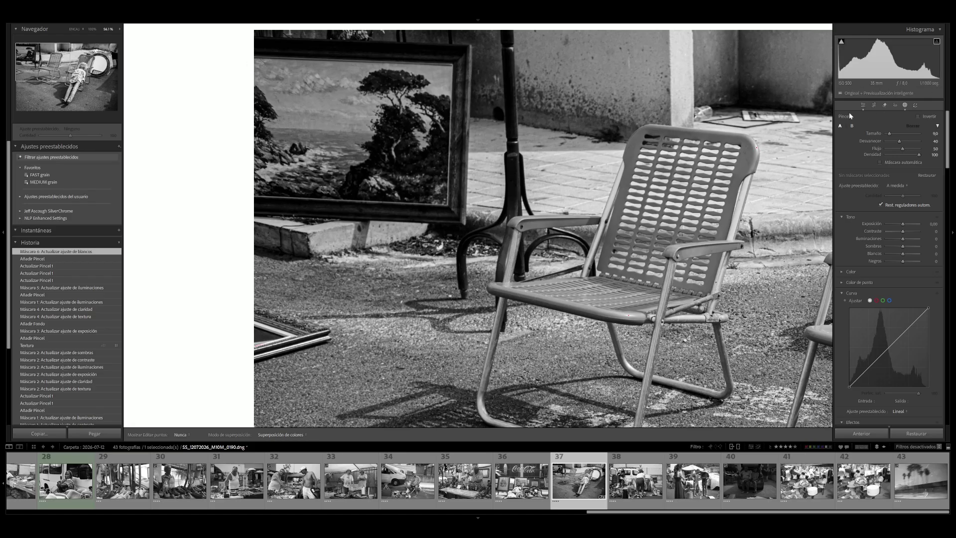
key(shift+s)
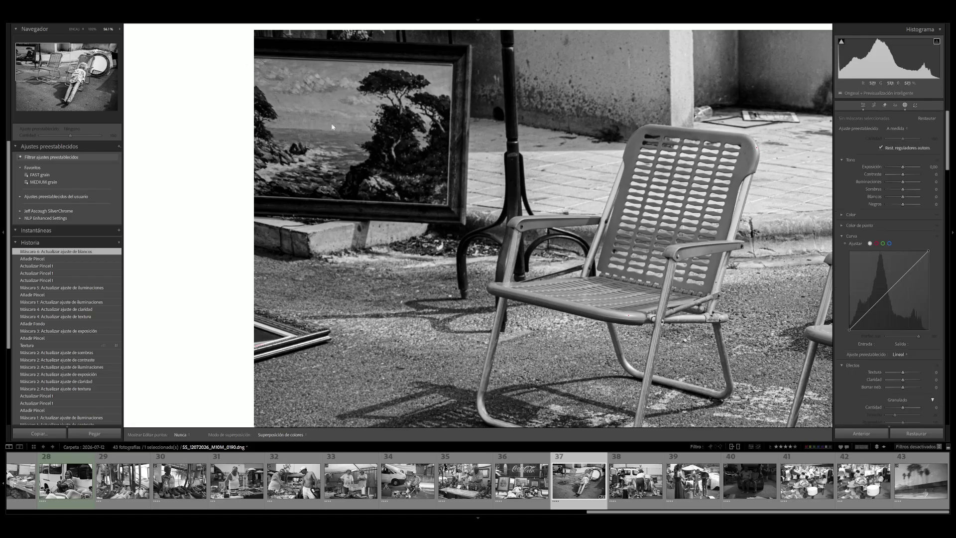
mouse_move(259, 62)
mouse_down()
mouse_move(431, 67)
mouse_move(329, 67)
mouse_up()
mouse_move(440, 68)
mouse_down()
mouse_move(447, 202)
mouse_move(265, 200)
mouse_move(266, 113)
mouse_move(296, 94)
mouse_move(424, 106)
mouse_move(435, 120)
mouse_move(420, 164)
mouse_move(290, 160)
mouse_move(384, 136)
mouse_up()
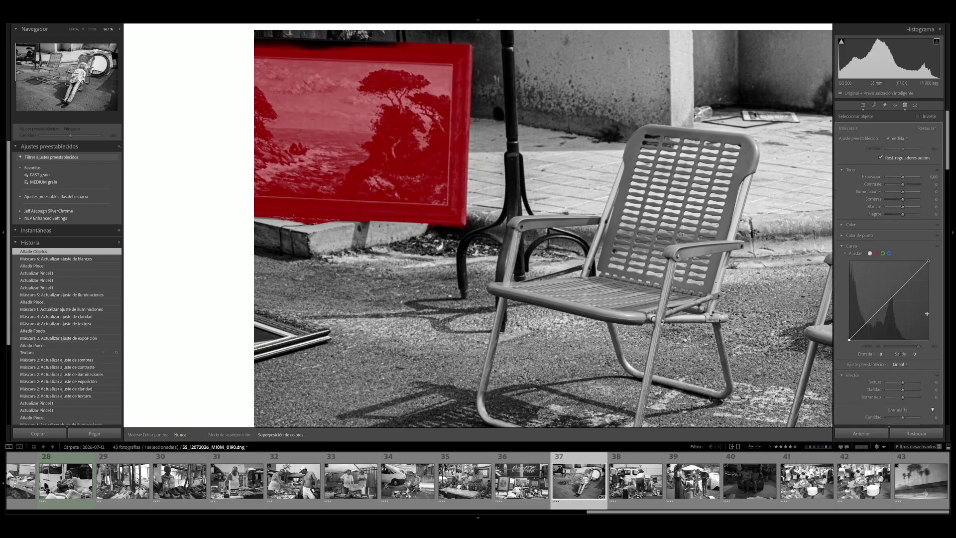
Step: Adjust the painting mask with curve white point 188 to 255, texture 31, clarity 7, contrast -57 and highlights -84
drag(928, 261, 908, 260)
drag(906, 387, 907, 382)
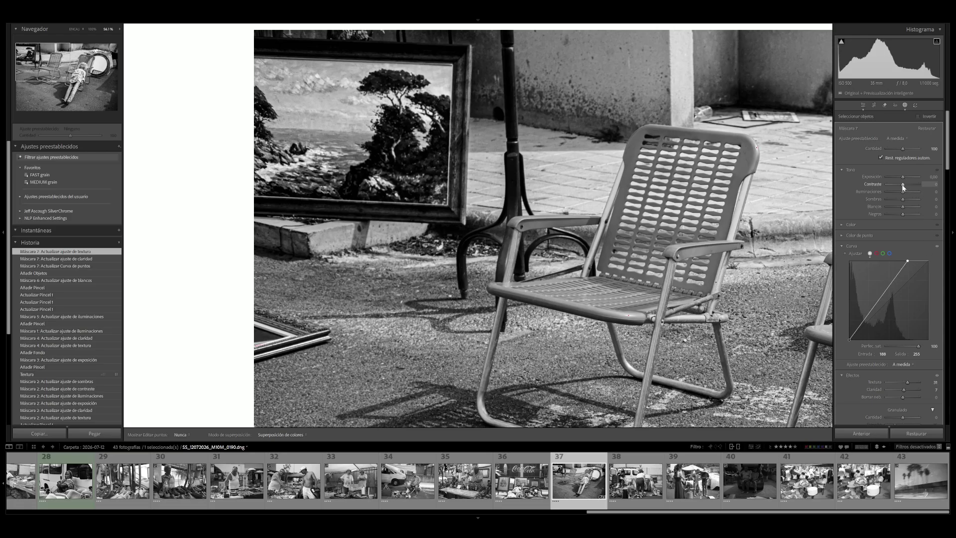
drag(899, 185, 893, 184)
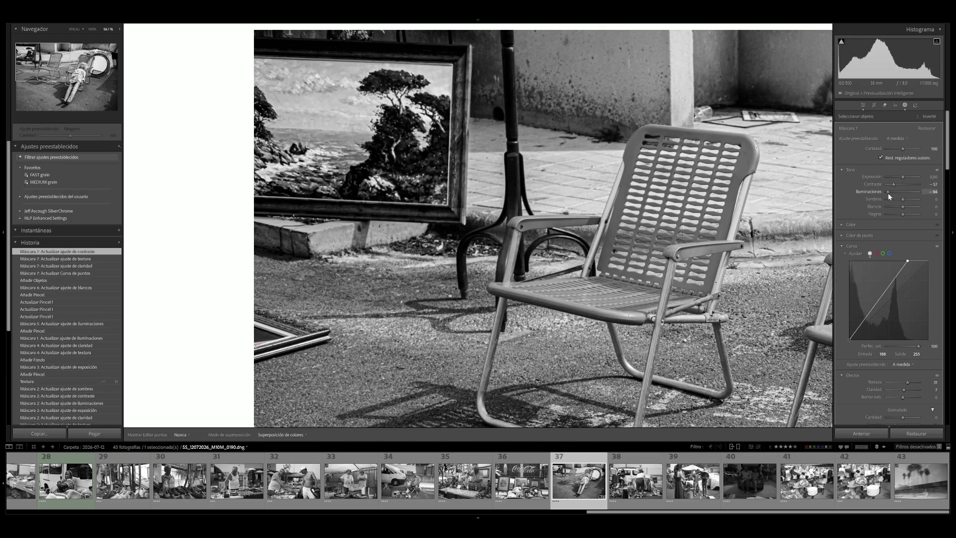
drag(888, 193, 888, 192)
key(shift+w)
Step: Compare the whole photo before and after the edits side by side, and return to the single view
click(595, 220)
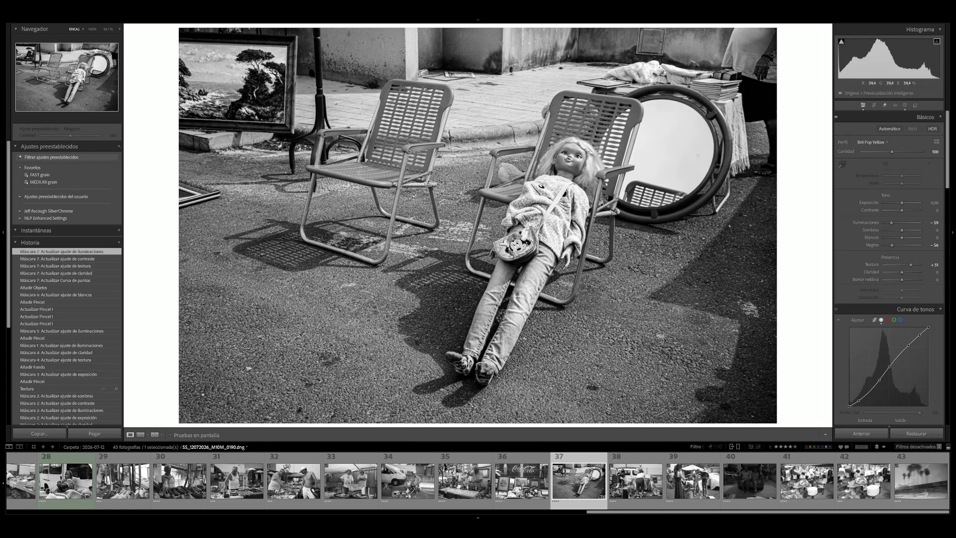
key(y)
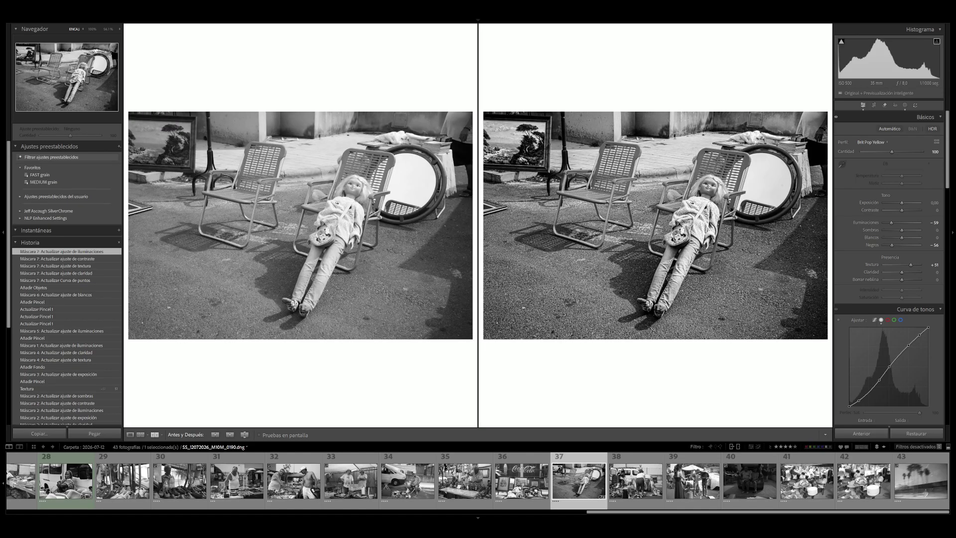
key(y)
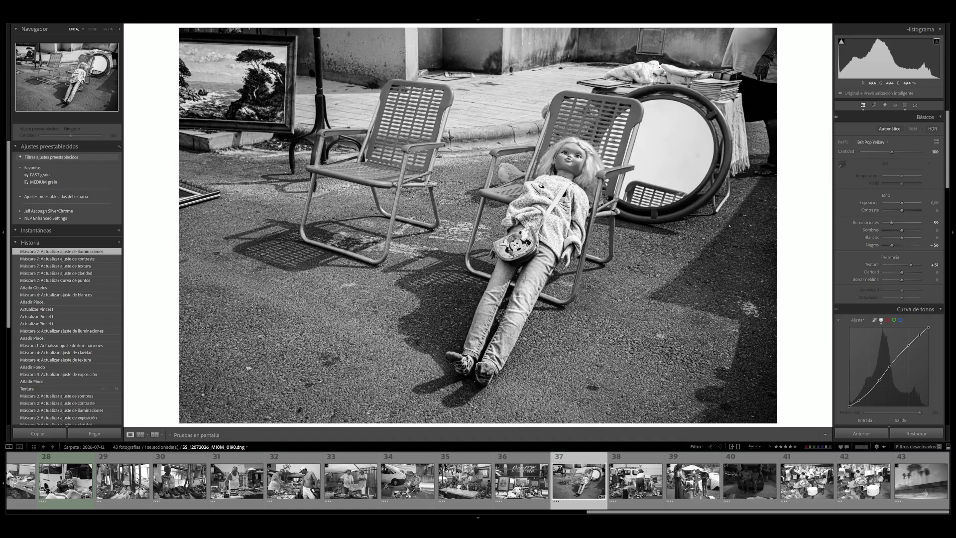
Step: Create an object selection mask of the empty chair and add its missing armrest to the selection
key(k)
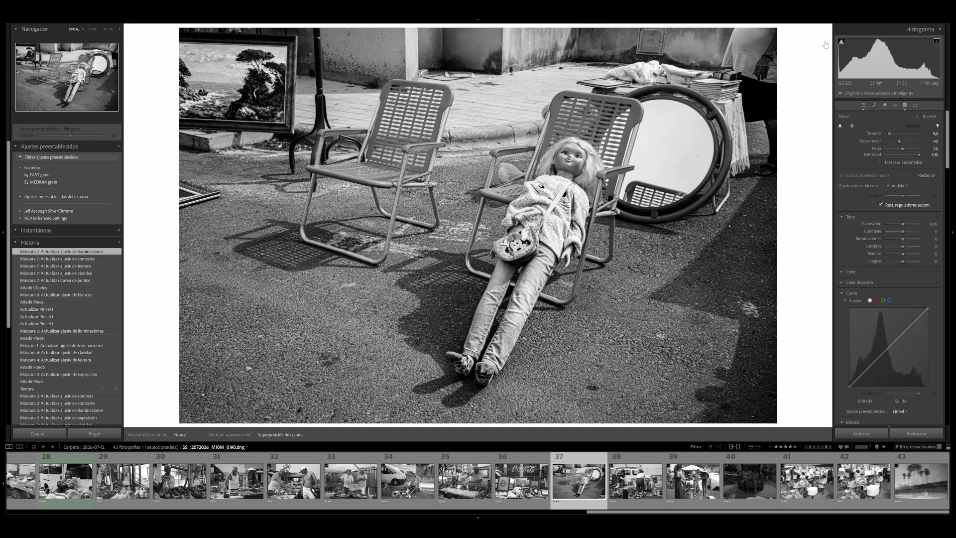
key(shift+o)
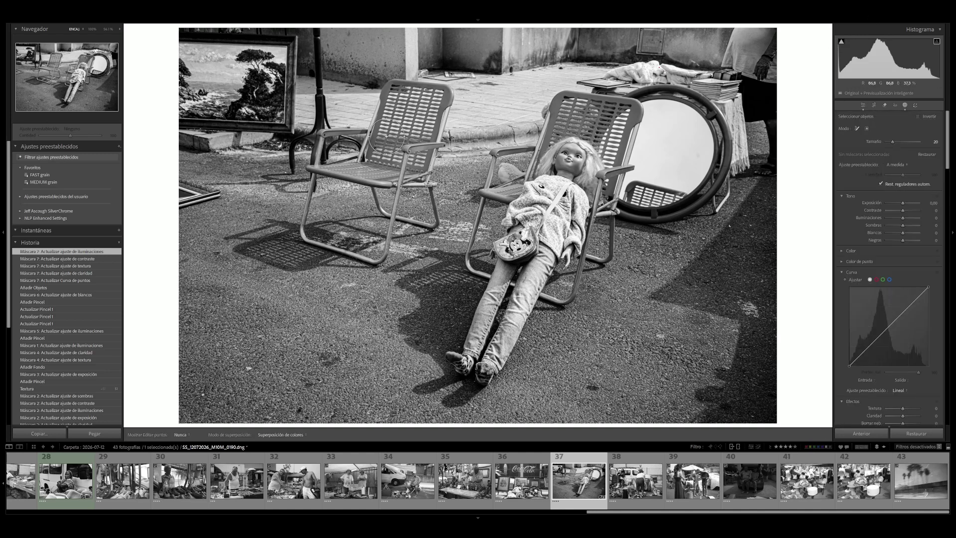
mouse_move(366, 145)
mouse_down()
mouse_move(393, 86)
mouse_move(448, 91)
mouse_move(413, 149)
mouse_move(428, 144)
mouse_move(417, 105)
mouse_move(373, 160)
mouse_move(319, 174)
mouse_move(325, 141)
mouse_move(360, 131)
mouse_up()
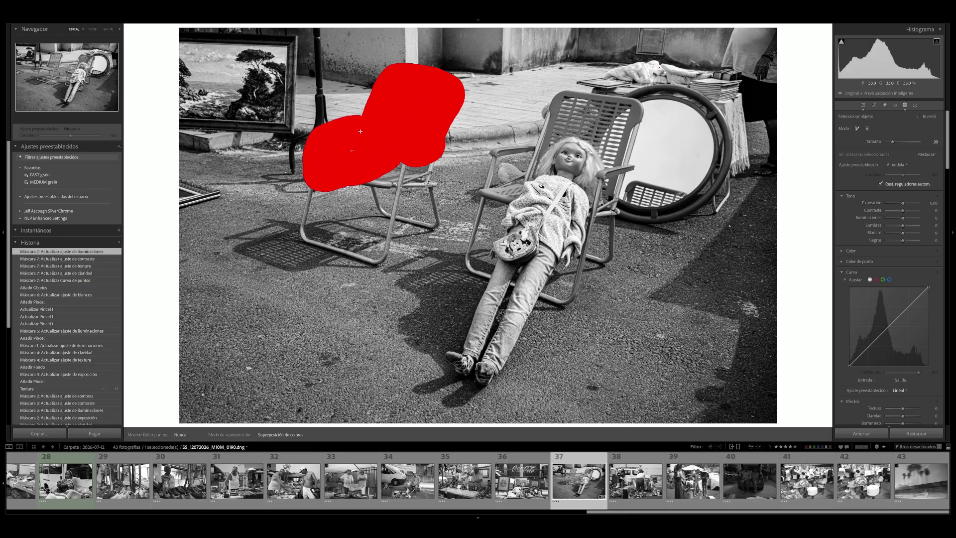
mouse_move(317, 166)
mouse_down()
mouse_move(304, 222)
mouse_move(375, 256)
mouse_move(407, 151)
mouse_move(361, 180)
mouse_move(405, 218)
mouse_move(433, 226)
mouse_move(423, 151)
mouse_up()
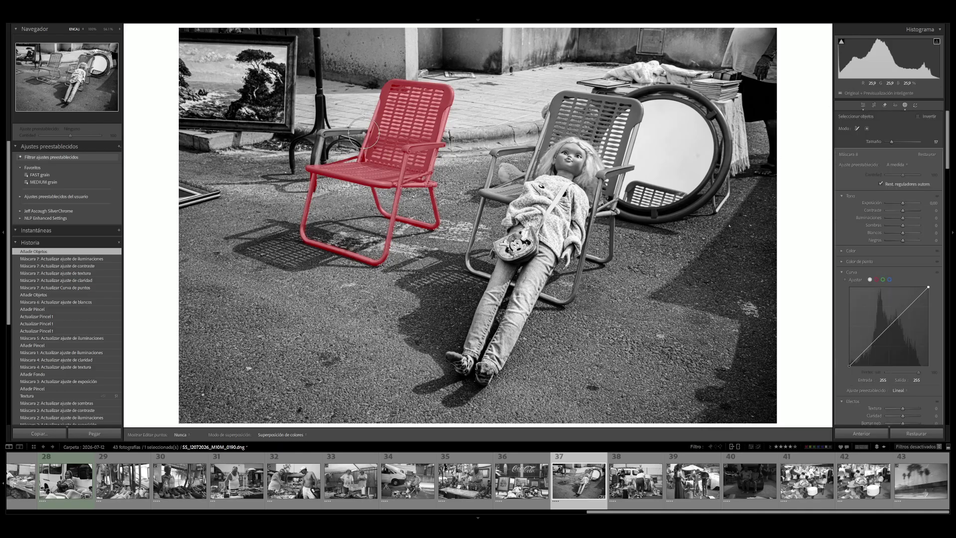
scroll(363, 134, down, 5)
mouse_move(364, 133)
mouse_down()
mouse_move(321, 134)
mouse_move(315, 165)
mouse_up()
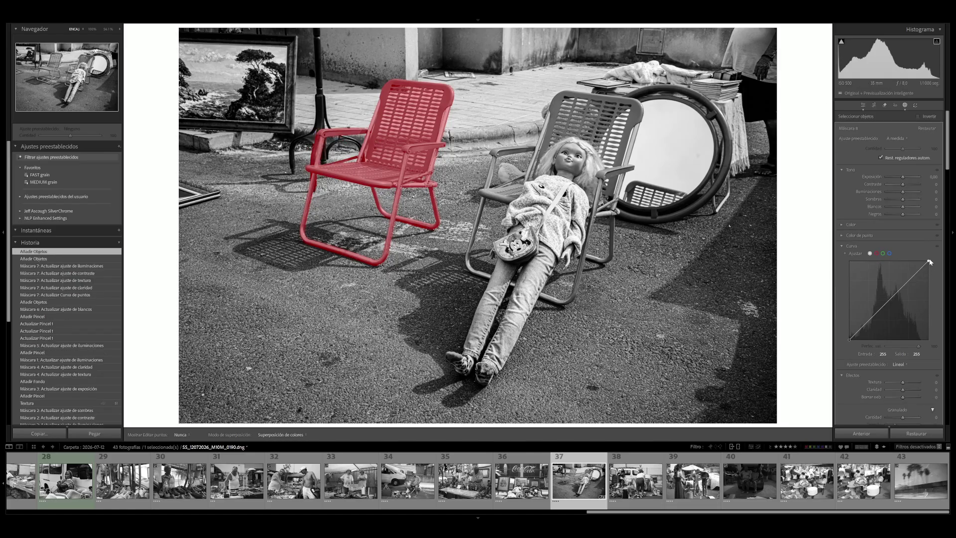
Step: Adjust the empty chair mask with curve white point 239 to 255, clarity 53 and texture 45
drag(927, 261, 923, 261)
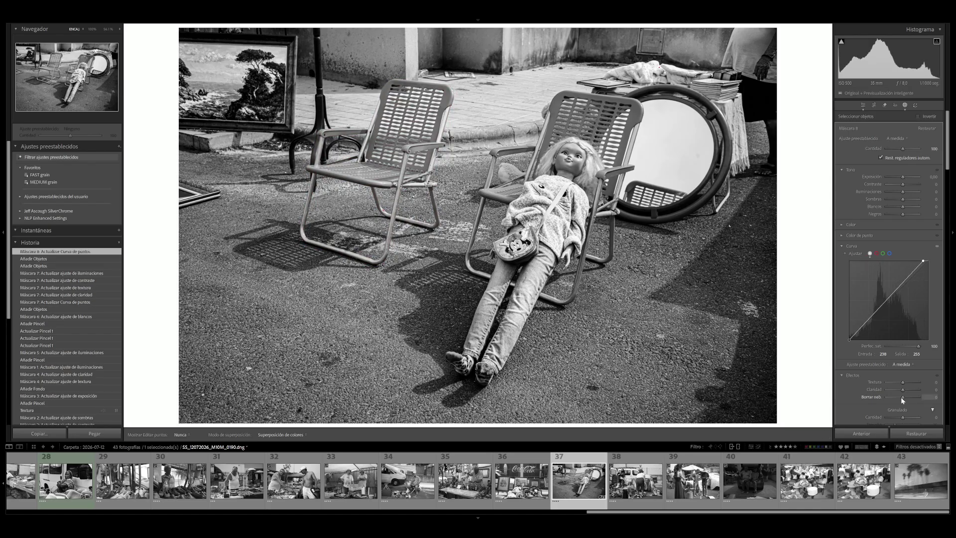
mouse_move(902, 390)
mouse_down()
mouse_move(911, 392)
mouse_move(910, 379)
mouse_up()
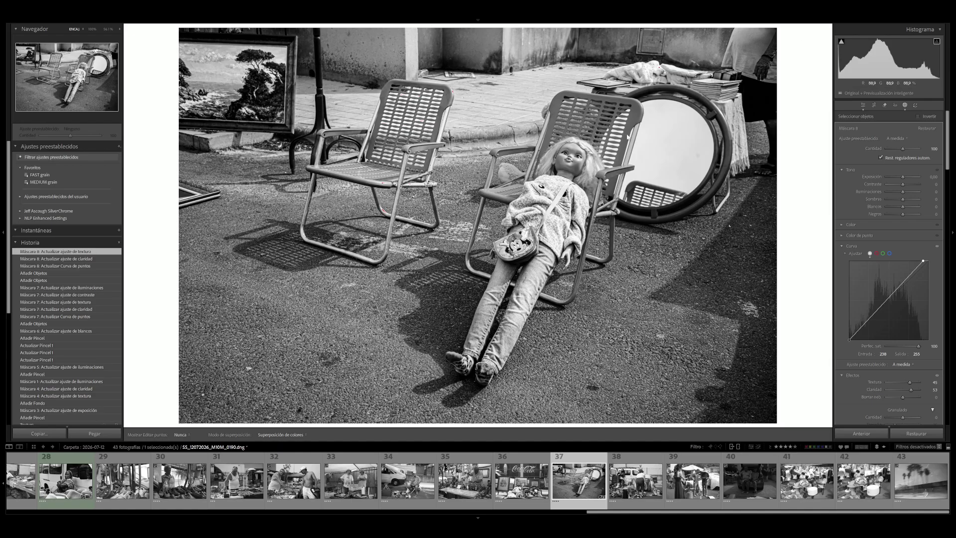
key(k)
mouse_move(554, 110)
mouse_down()
mouse_move(540, 91)
mouse_move(563, 104)
mouse_up()
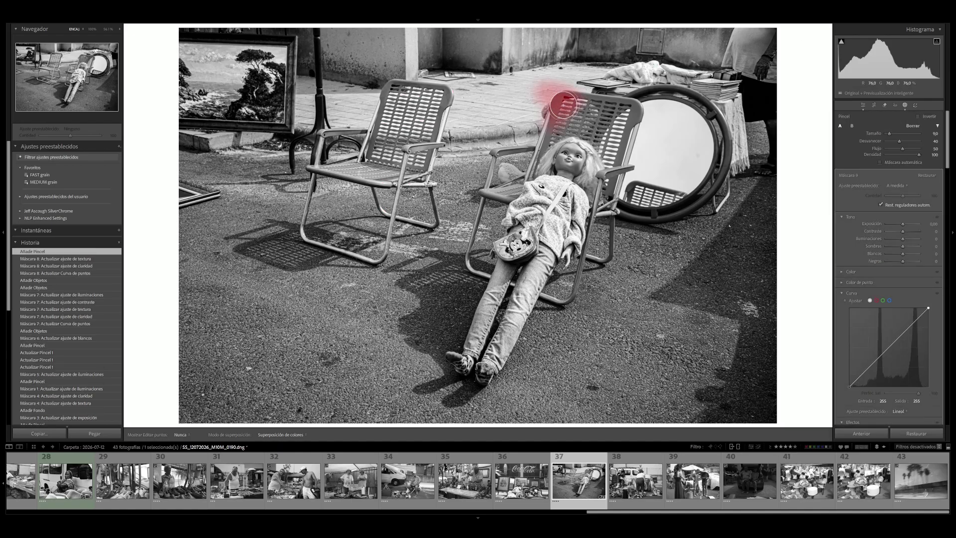
key(ctrl+z)
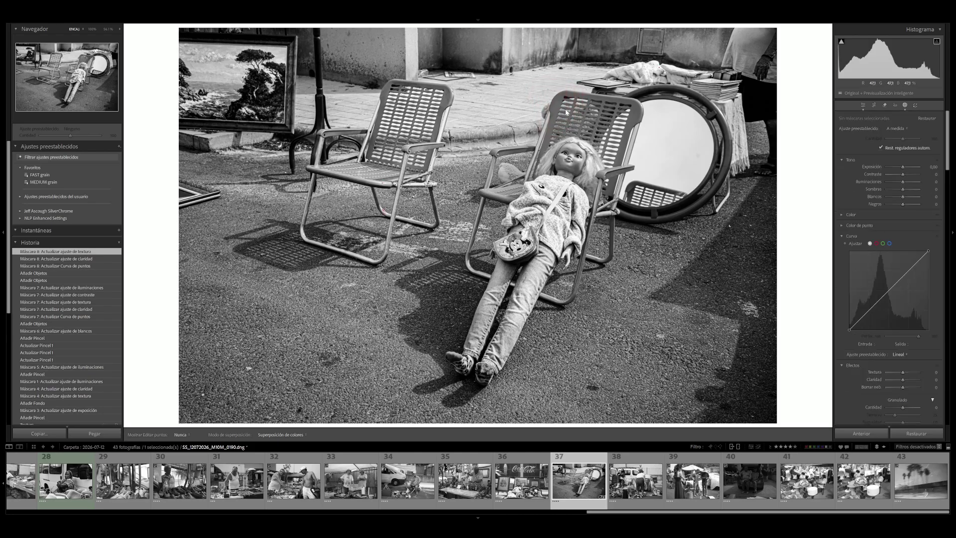
Step: Paint a new brush mask over the backrest, armrests and frame of the doll's chair, leaving the doll out
key(k)
mouse_move(548, 127)
mouse_down()
mouse_move(560, 97)
mouse_move(632, 107)
mouse_move(618, 168)
mouse_move(599, 140)
mouse_move(555, 131)
mouse_move(594, 115)
mouse_move(615, 136)
mouse_move(608, 191)
mouse_move(606, 184)
mouse_move(594, 209)
mouse_move(610, 215)
mouse_move(612, 189)
mouse_up()
scroll(560, 126, down, 6)
mouse_move(546, 121)
mouse_down()
mouse_move(526, 180)
mouse_move(536, 146)
mouse_move(496, 154)
mouse_move(486, 189)
mouse_move(521, 179)
mouse_move(499, 199)
mouse_move(520, 187)
mouse_move(495, 232)
mouse_move(508, 199)
mouse_move(481, 191)
mouse_move(490, 212)
mouse_move(482, 199)
mouse_move(468, 258)
mouse_move(488, 273)
mouse_up()
mouse_move(547, 299)
mouse_down()
mouse_move(603, 173)
mouse_move(613, 215)
mouse_move(596, 215)
mouse_move(616, 211)
mouse_move(613, 245)
mouse_move(607, 259)
mouse_move(585, 254)
mouse_move(622, 245)
mouse_up()
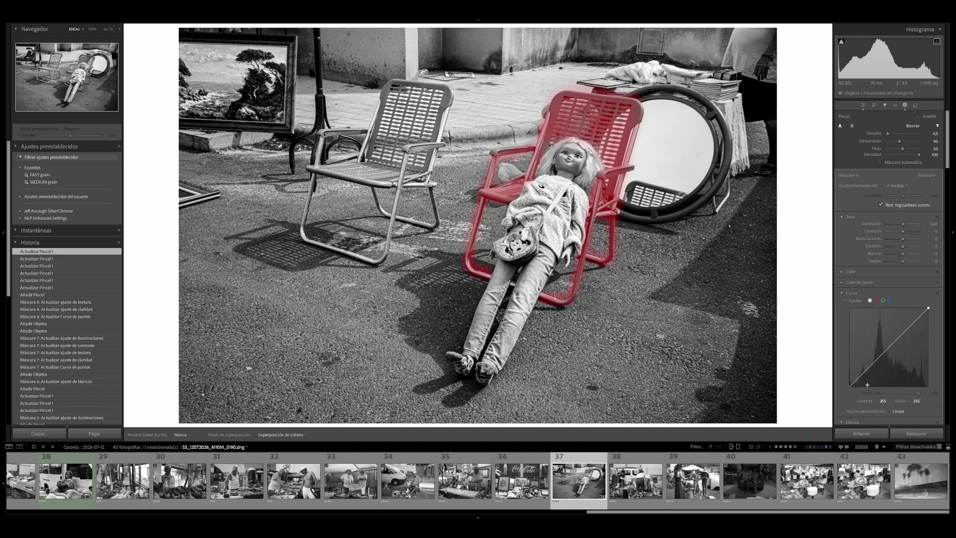
Step: Adjust the clarity and texture of the doll's chair mask and set its contrast to -26
scroll(901, 422, down, 4)
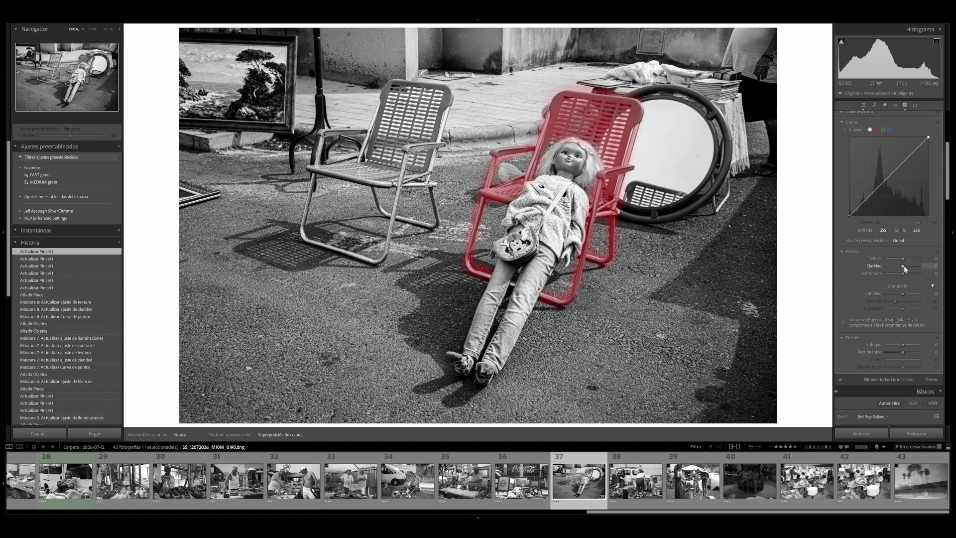
mouse_move(904, 267)
mouse_down()
mouse_move(915, 256)
mouse_move(895, 231)
mouse_up()
scroll(914, 239, up, 5)
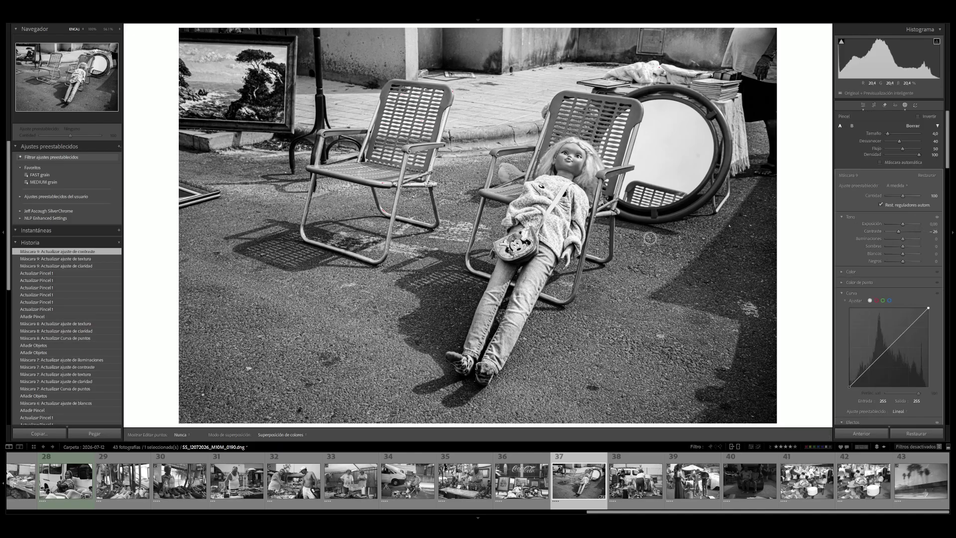
Step: Move the curve's white point to output 253 in the doll's face mask, increase its texture, and close the mask
key(y)
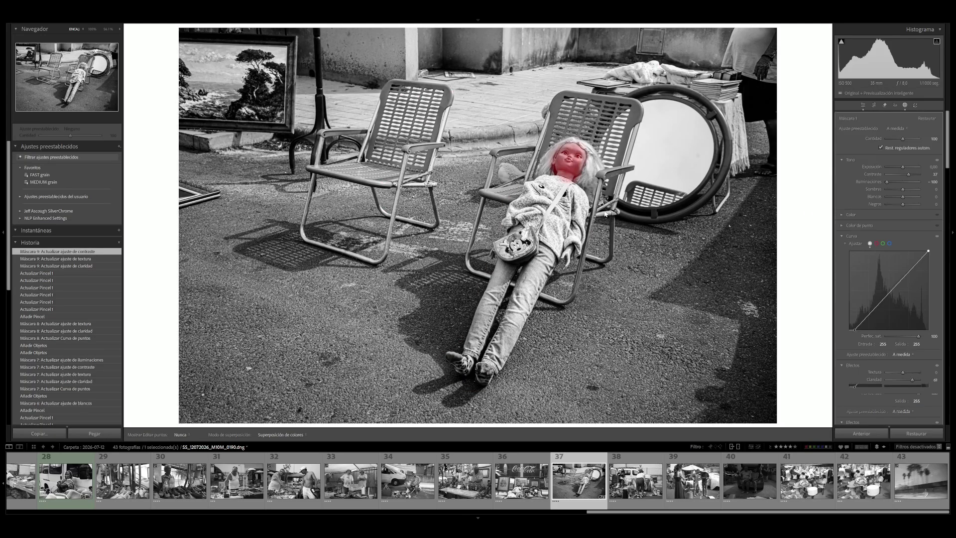
key(Return)
key(shift+w)
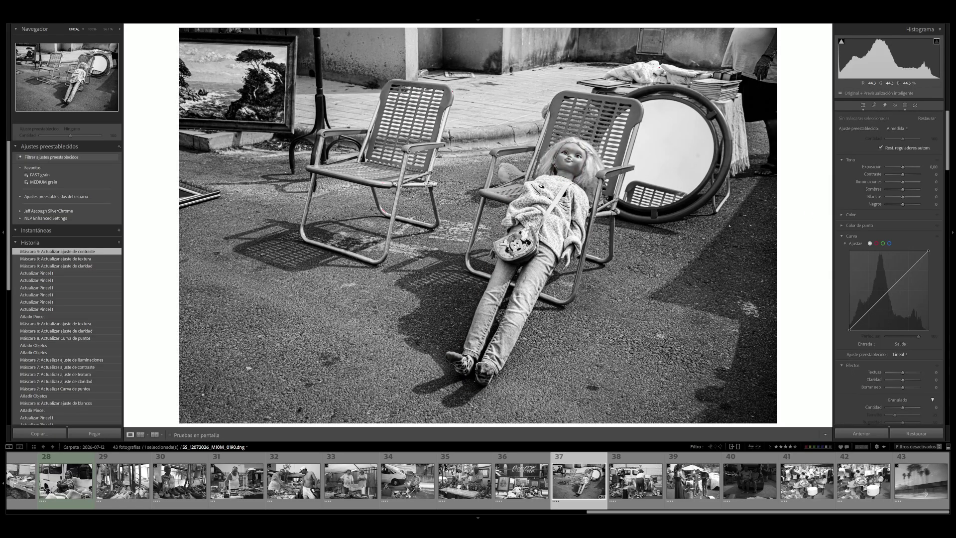
click(580, 179)
drag(622, 165, 733, 172)
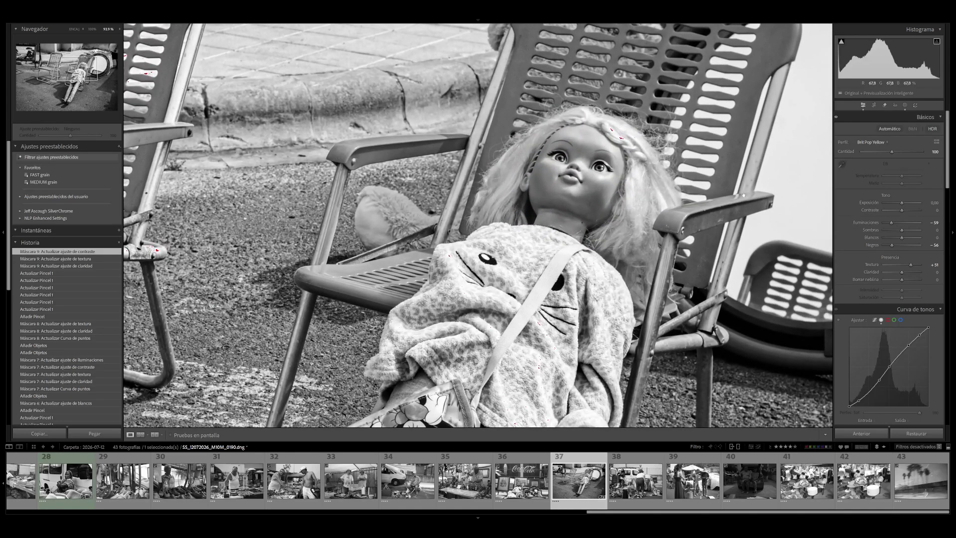
key(k)
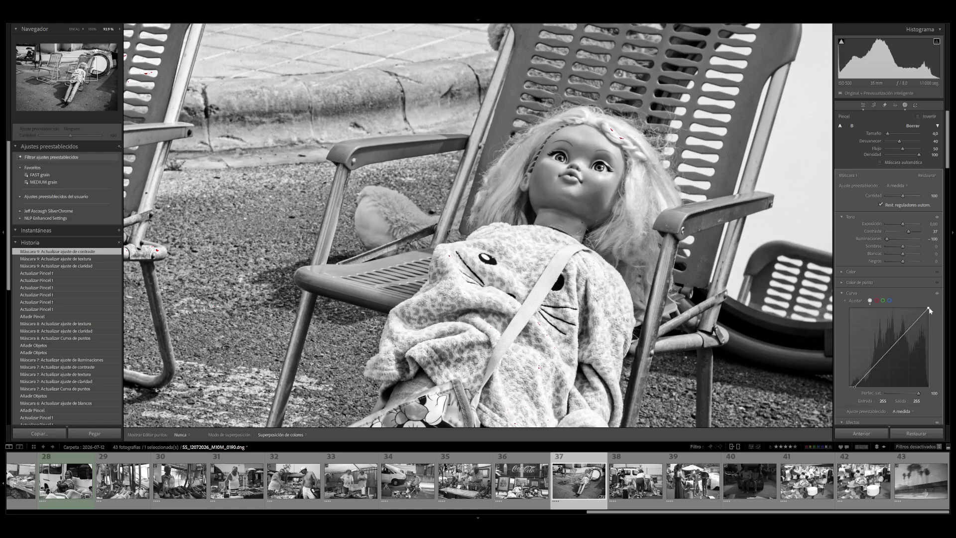
drag(927, 307, 923, 309)
scroll(904, 366, down, 2)
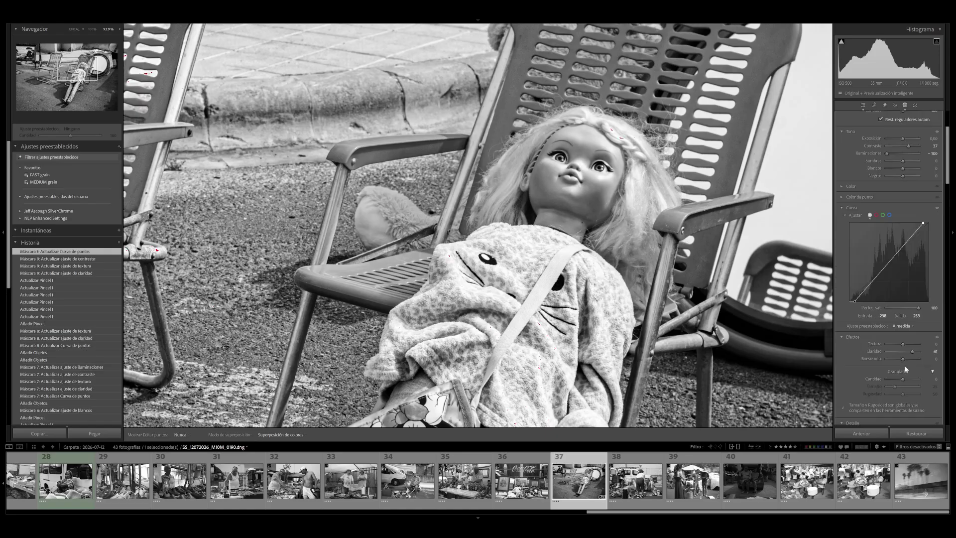
scroll(904, 366, down, 2)
drag(902, 260, 909, 257)
key(shift+w)
Step: Create a small brush mask on the blown highlight in the doll's braid and set its highlights to -59
key(k)
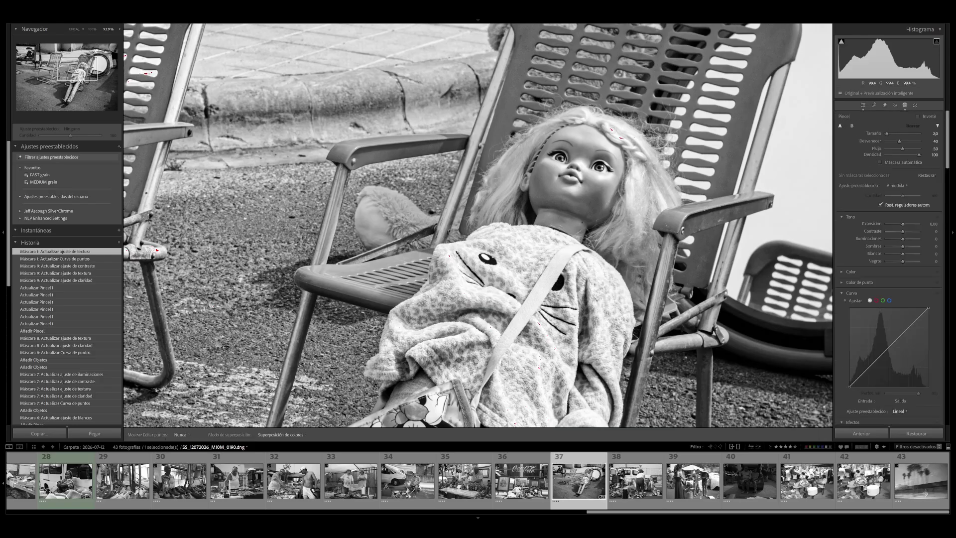
click(611, 130)
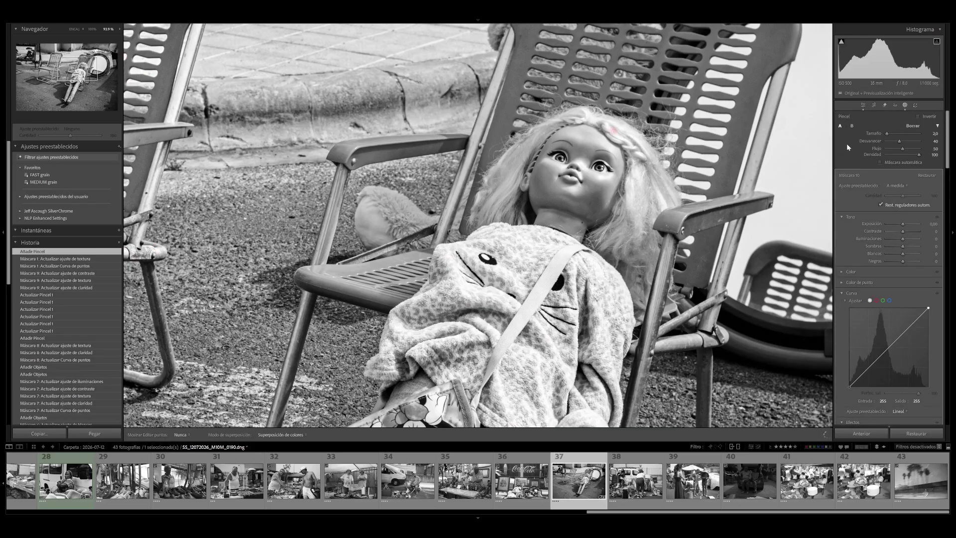
drag(902, 240, 894, 240)
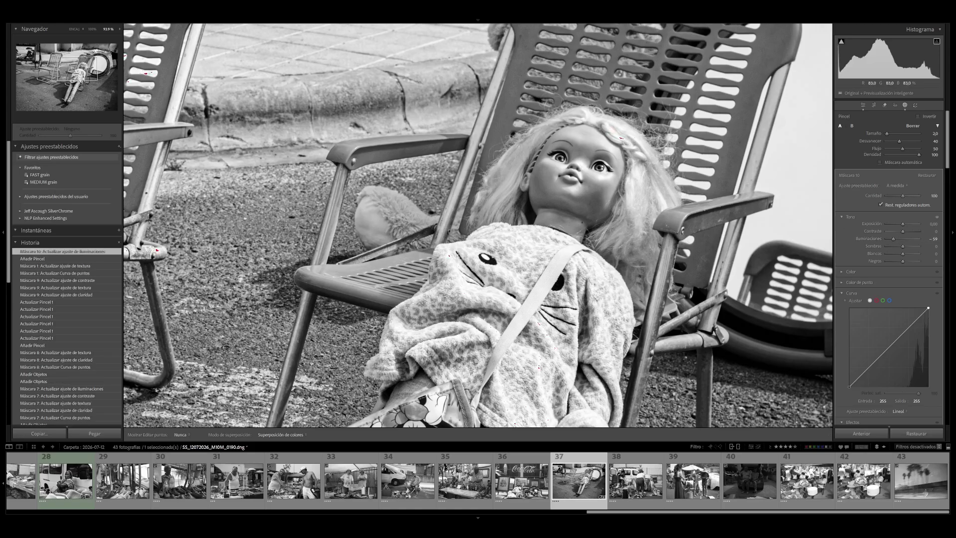
Step: Extend the highlight recovery mask with a size 2.0 brush over the clipped spots on the doll's hair, sweater and the chair
click(524, 325)
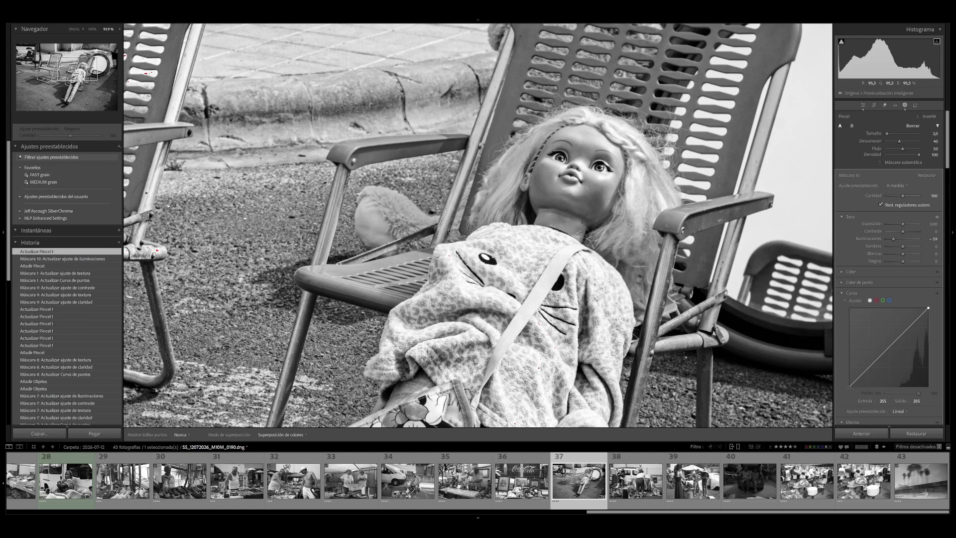
click(630, 160)
key(k)
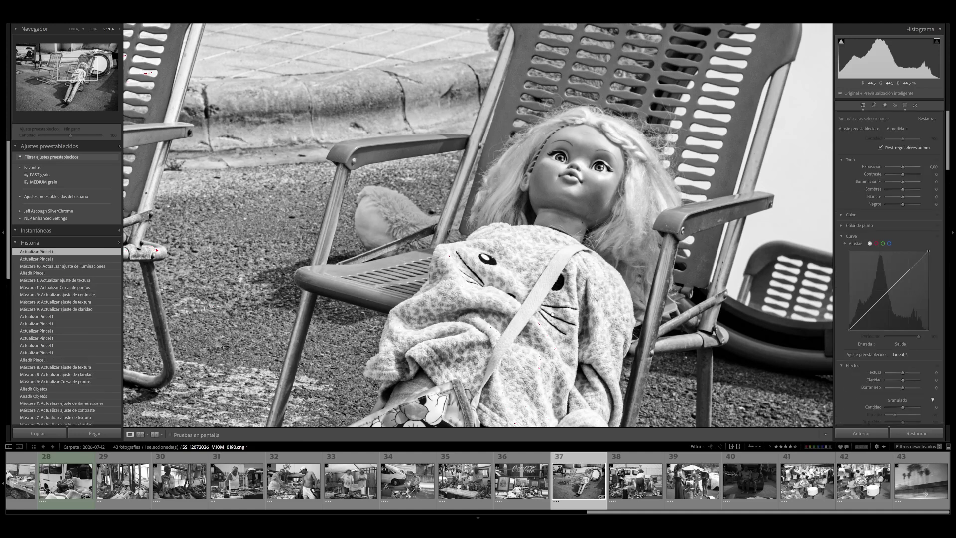
key(k)
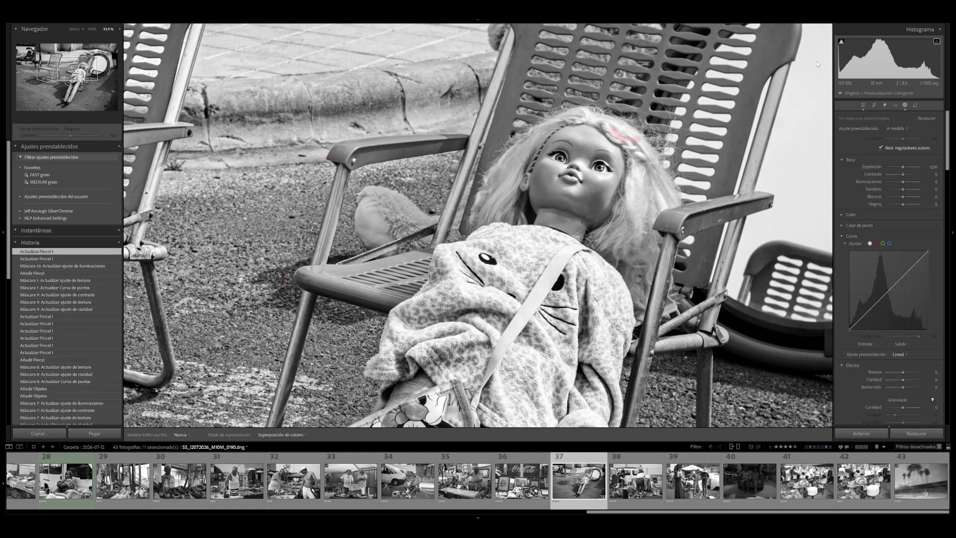
key(k)
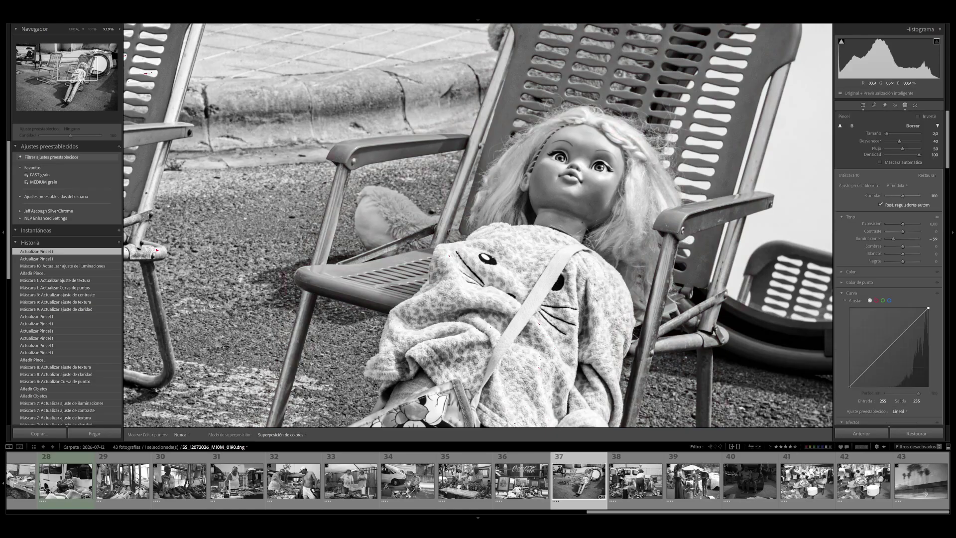
drag(539, 325, 556, 348)
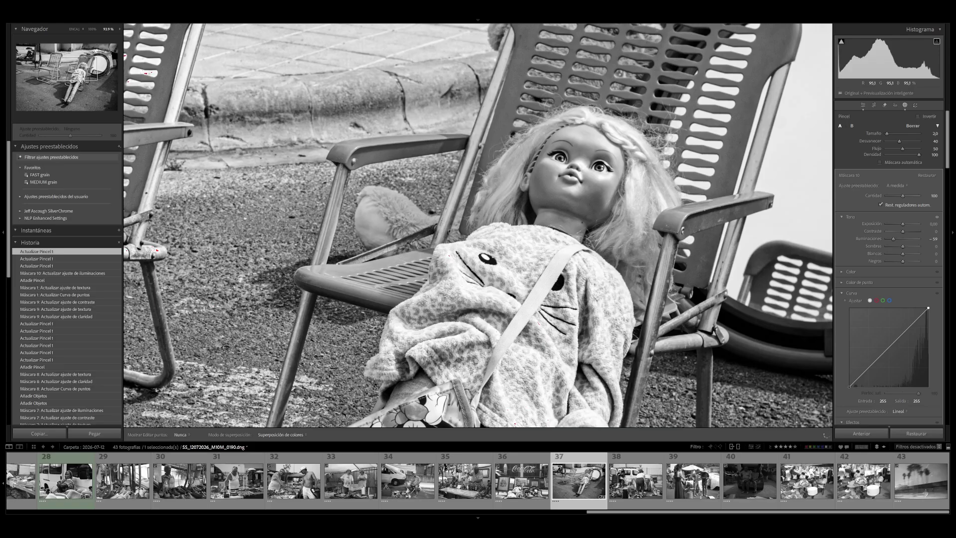
drag(661, 214, 663, 211)
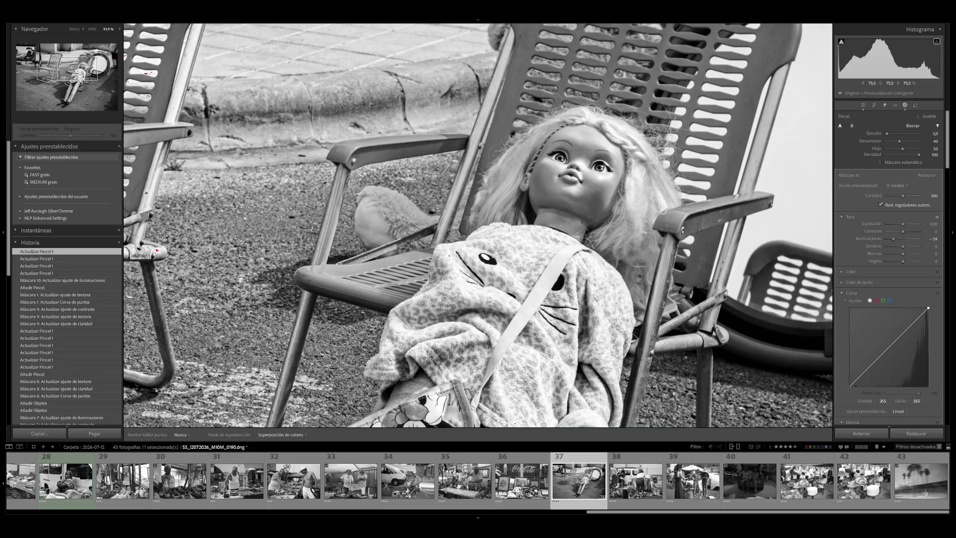
key(Return)
Step: Extend the highlight recovery mask to the clipped spots on the doll's sweater and hand, and set its whites to -18
scroll(601, 148, down, 3)
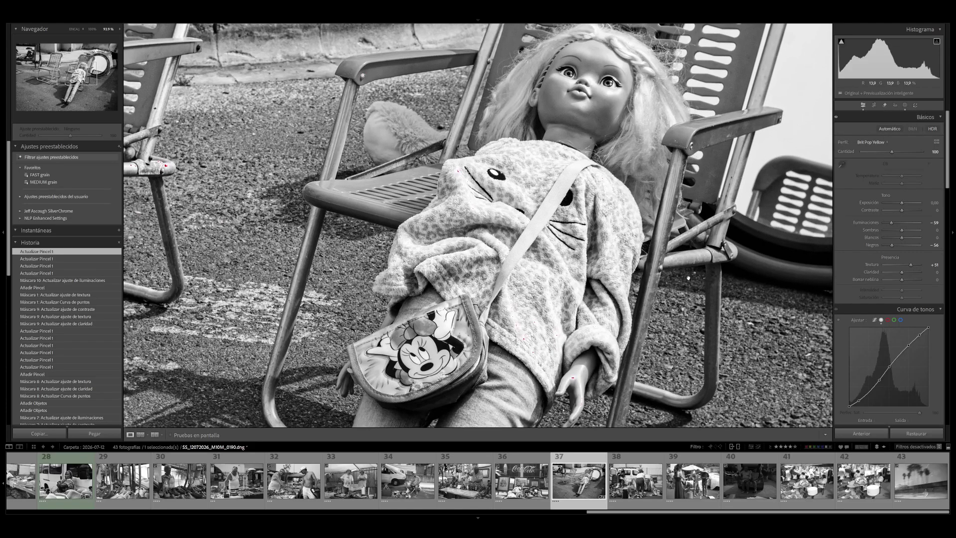
key(shift+w)
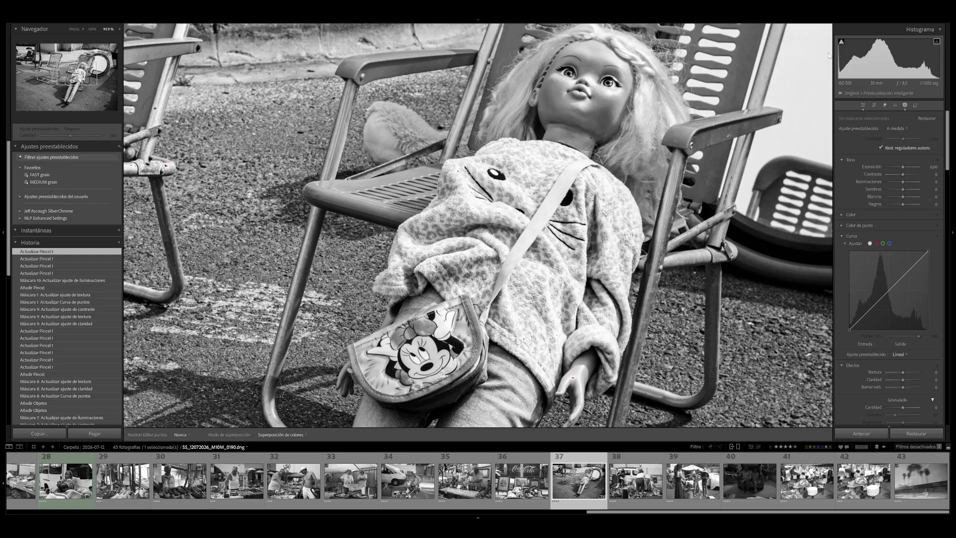
click(752, 154)
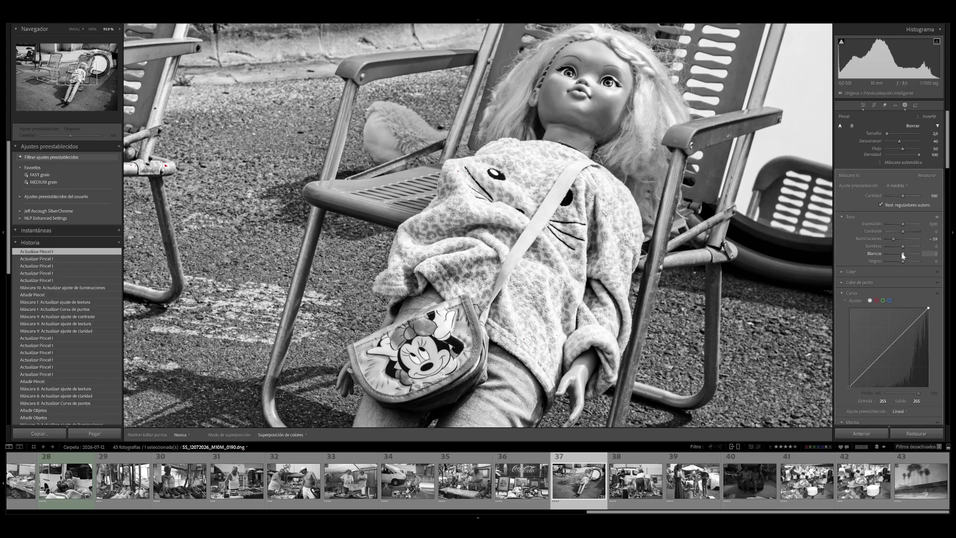
drag(903, 255, 900, 255)
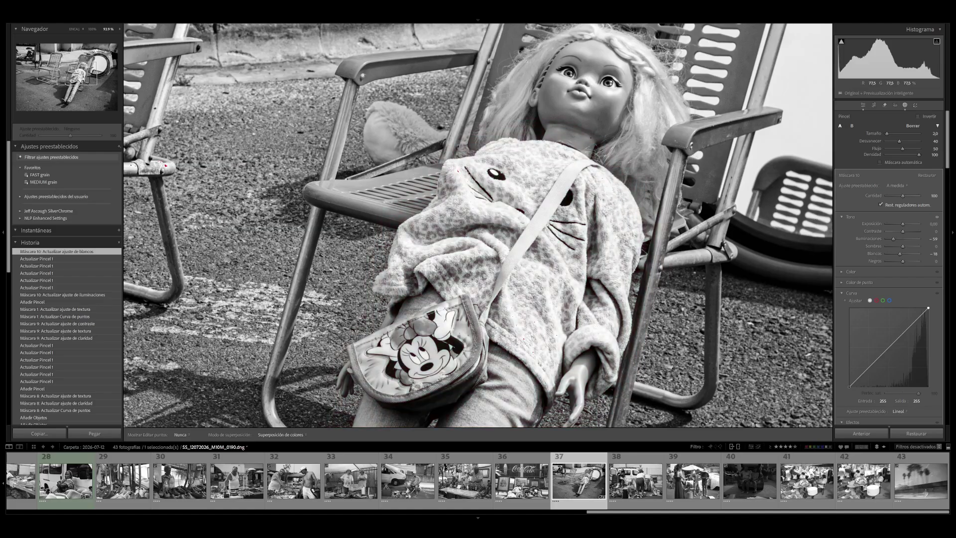
key(Escape)
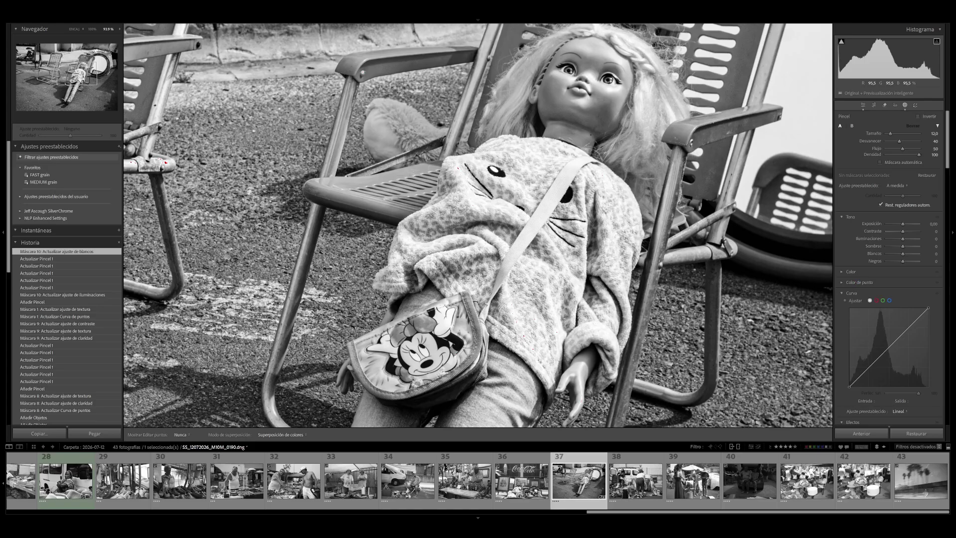
Step: Paint a new size 12.0 brush mask over the doll's sweater and increase its texture
mouse_move(503, 318)
mouse_down()
mouse_move(467, 270)
mouse_move(429, 259)
mouse_move(386, 277)
mouse_move(398, 275)
mouse_move(409, 235)
mouse_move(454, 197)
mouse_move(463, 169)
mouse_move(503, 152)
mouse_move(567, 161)
mouse_move(618, 197)
mouse_move(623, 214)
mouse_move(608, 347)
mouse_move(587, 380)
mouse_move(592, 340)
mouse_move(573, 336)
mouse_move(591, 286)
mouse_move(577, 188)
mouse_move(515, 170)
mouse_move(484, 182)
mouse_move(473, 219)
mouse_move(538, 194)
mouse_move(511, 254)
mouse_move(447, 240)
mouse_move(502, 216)
mouse_move(485, 263)
mouse_move(494, 291)
mouse_move(463, 269)
mouse_move(444, 283)
mouse_move(486, 286)
mouse_move(500, 314)
mouse_move(543, 349)
mouse_move(552, 380)
mouse_move(562, 189)
mouse_move(535, 309)
mouse_move(538, 344)
mouse_move(503, 281)
mouse_move(528, 241)
mouse_move(523, 289)
mouse_move(565, 278)
mouse_move(585, 294)
mouse_move(595, 270)
mouse_move(533, 172)
mouse_move(502, 192)
mouse_up()
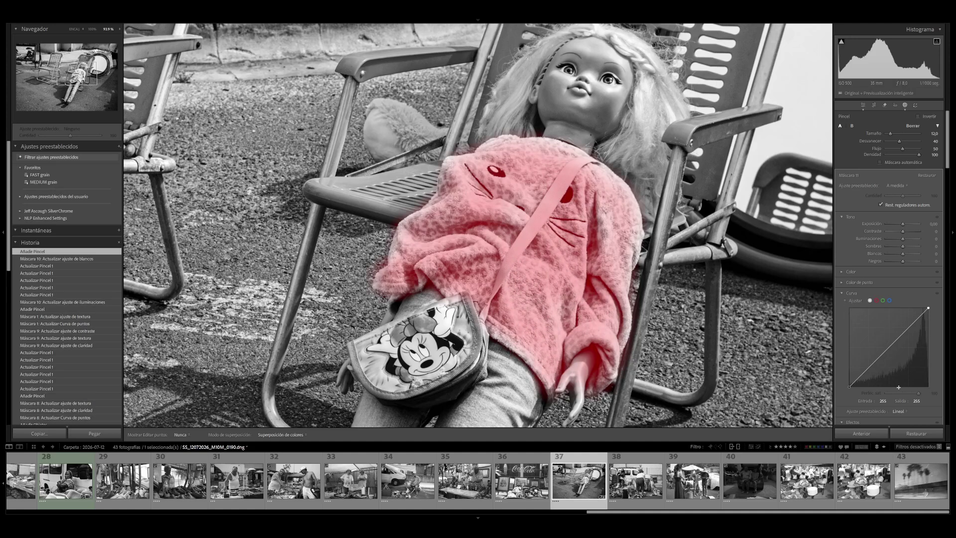
scroll(898, 387, down, 5)
drag(904, 257, 908, 258)
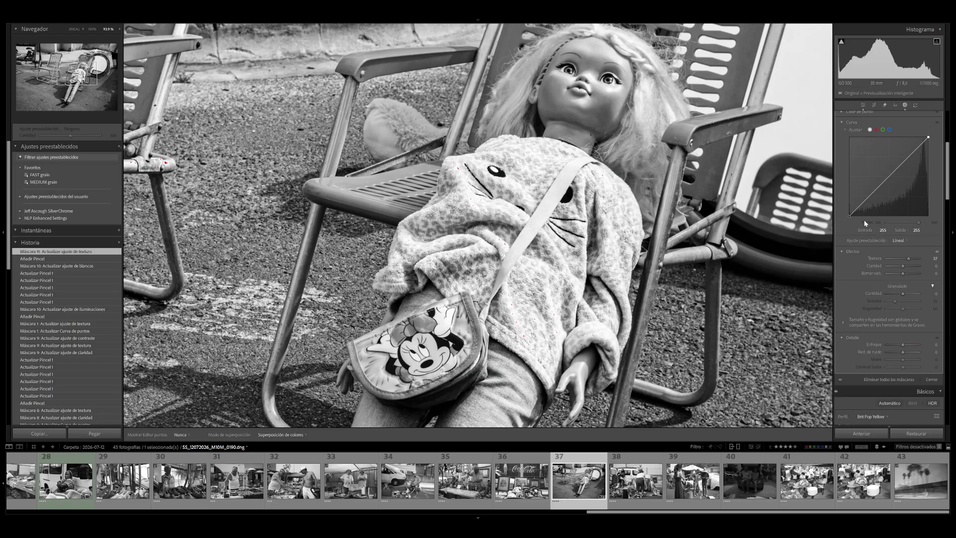
Step: Set the sweater mask's highlights to -62 and exposure to -0.47, adjust its shadows, and close the mask
scroll(864, 220, up, 5)
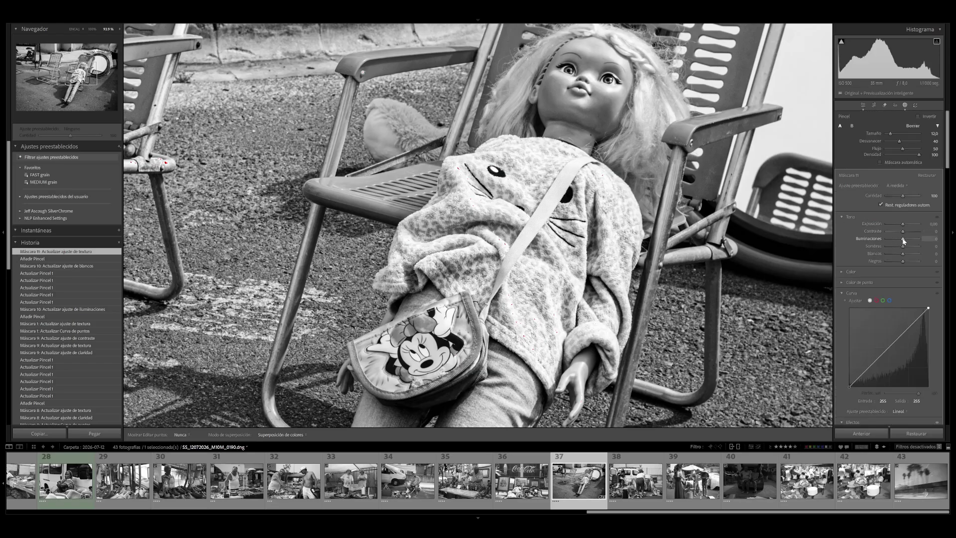
mouse_move(903, 239)
mouse_down()
mouse_move(892, 240)
mouse_move(900, 223)
mouse_up()
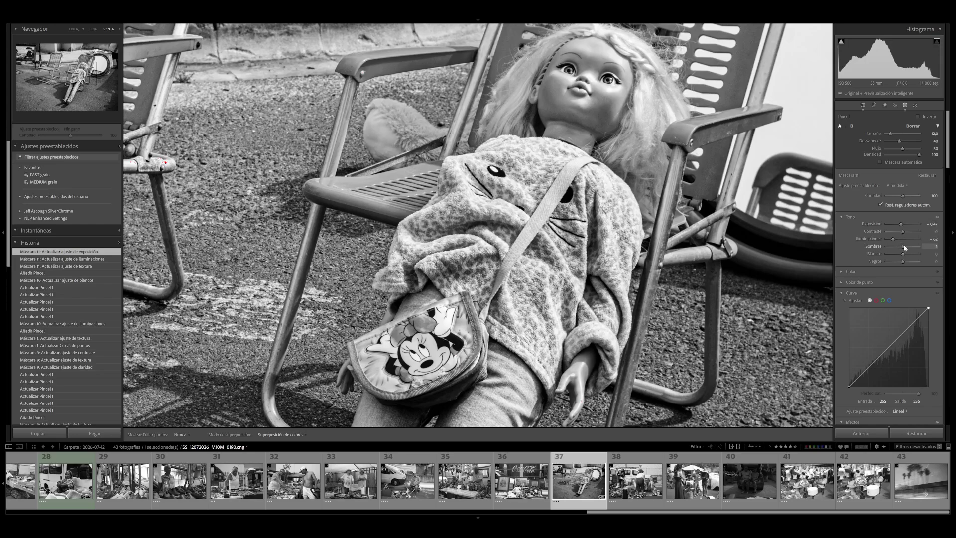
drag(919, 246, 918, 245)
key(k)
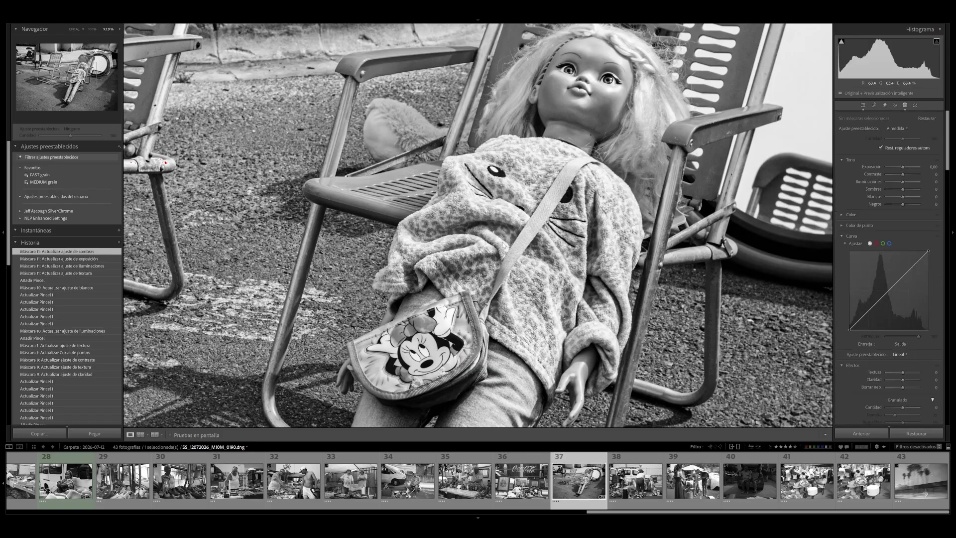
Step: Compare the whole photo before and after the sweater edits side by side, and return to the single view
key(z)
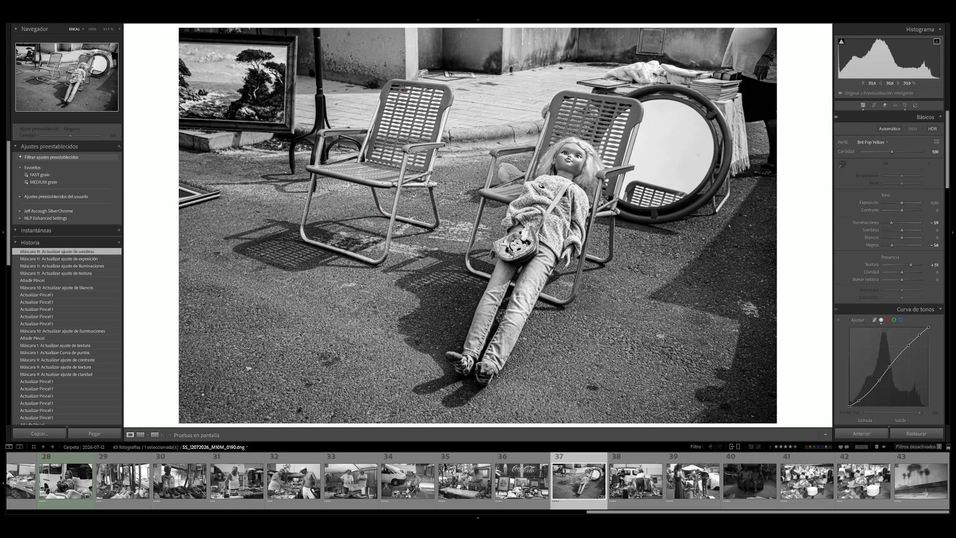
key(y)
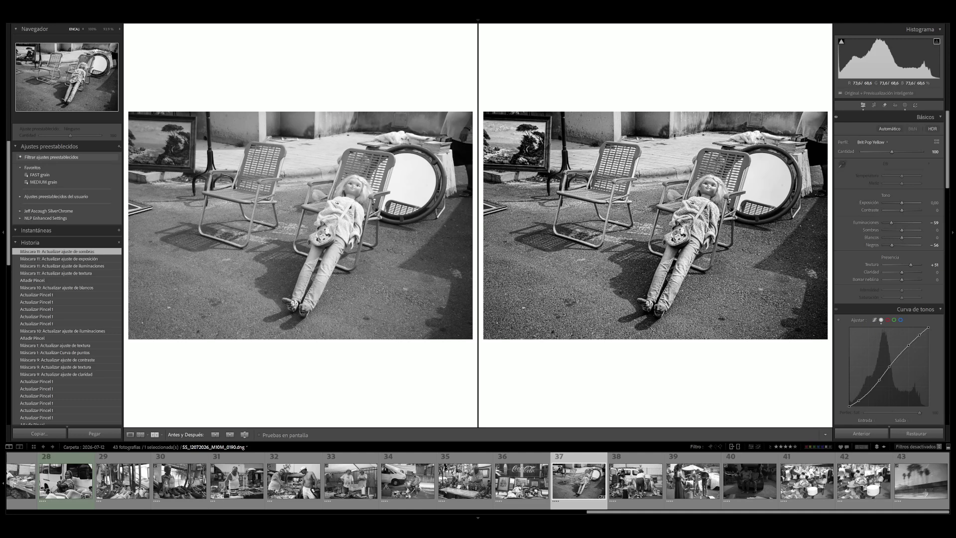
key(y)
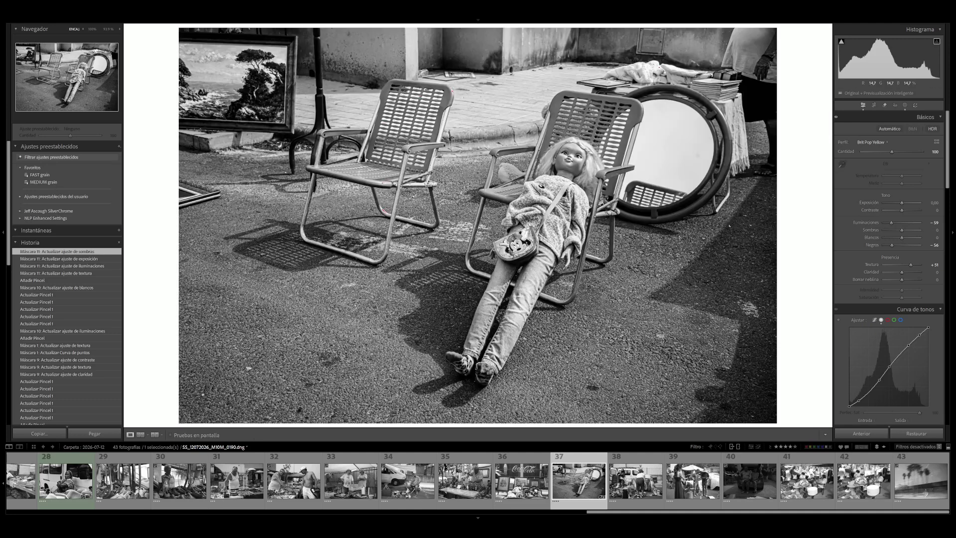
Step: Apply the MEDIUM grain preset to the photo and set its amount to 148, checking the doll's face up close
drag(498, 149, 308, 155)
drag(518, 166, 469, 191)
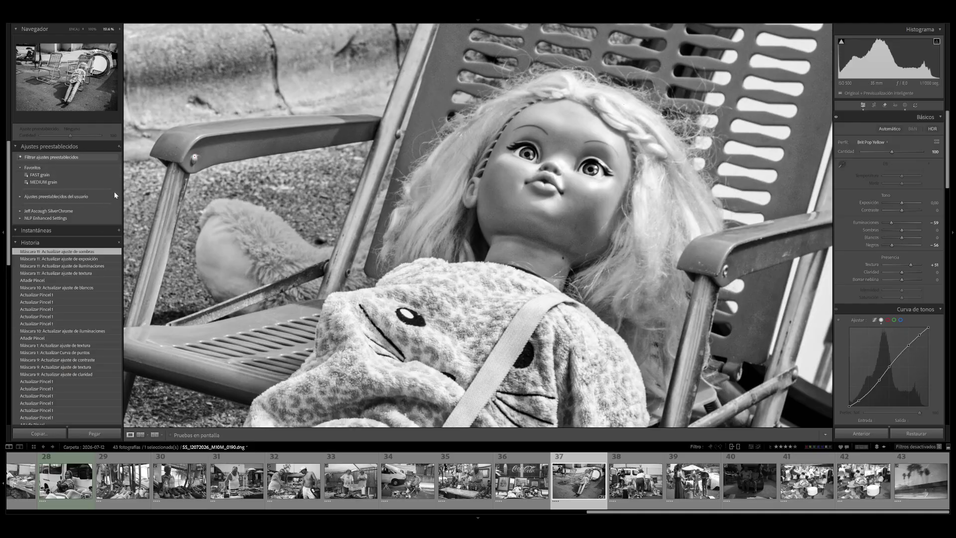
click(50, 182)
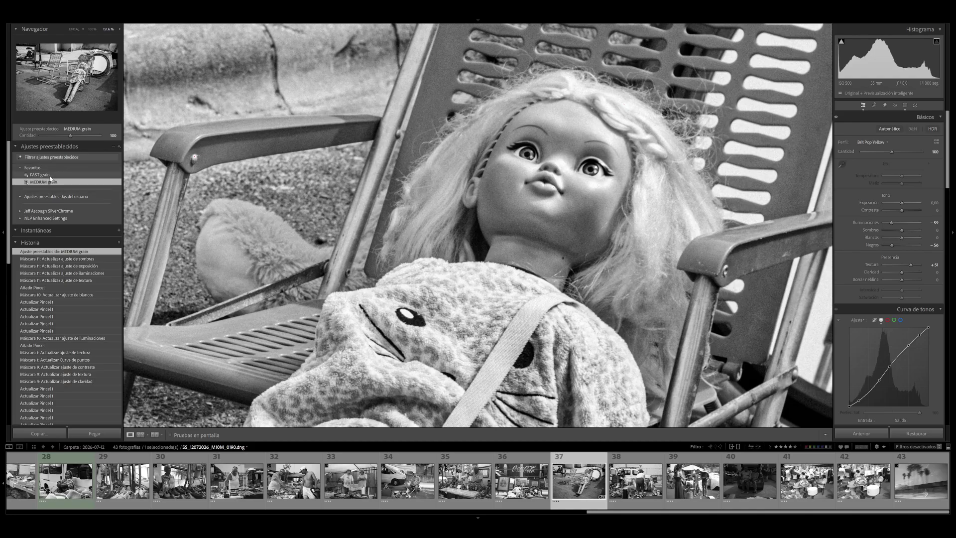
drag(71, 135, 84, 135)
drag(86, 136, 87, 136)
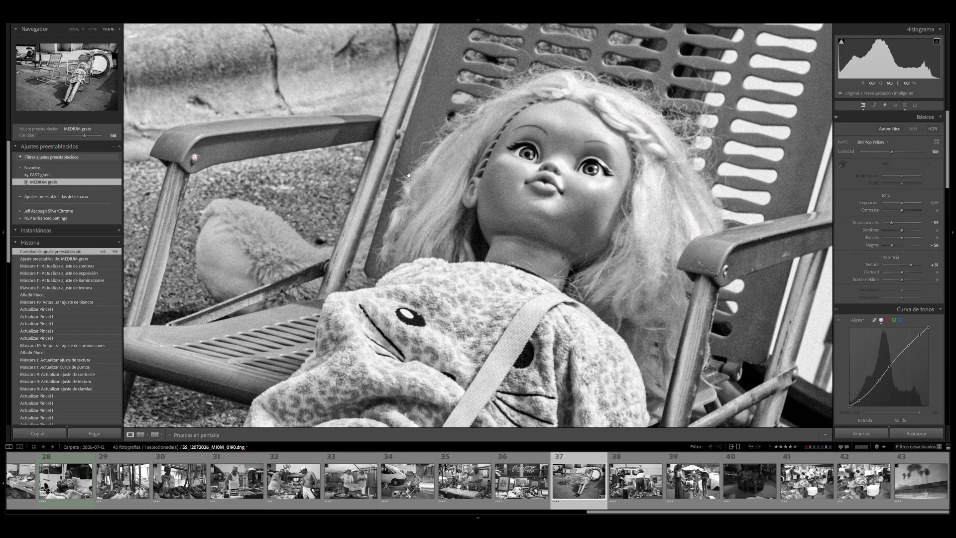
Step: Compare the doll's face before and after the grain up close, and return to the full photo
key(y)
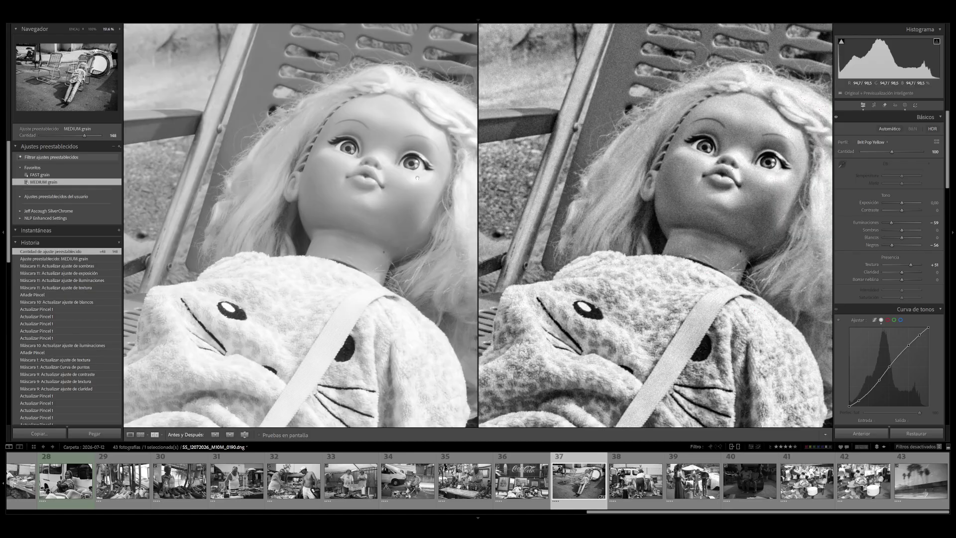
key(y)
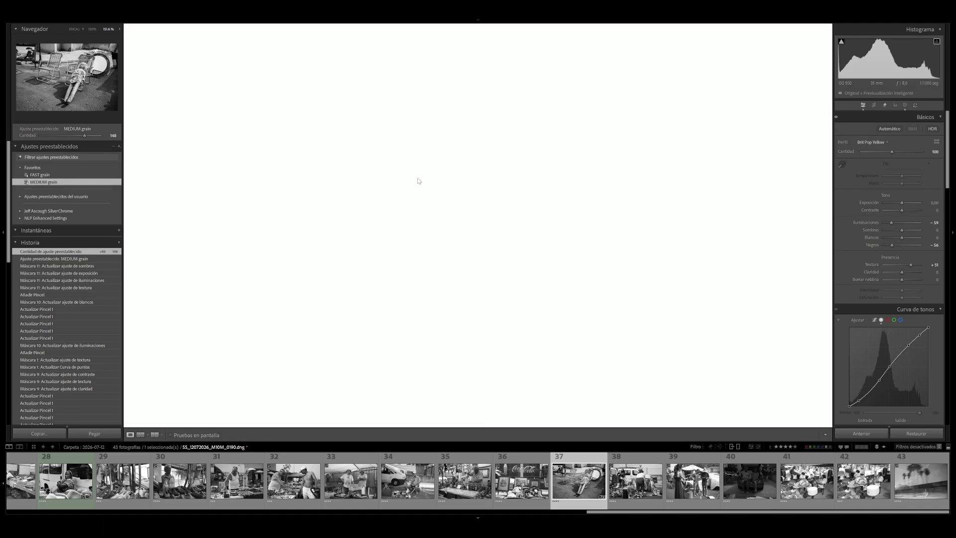
key(z)
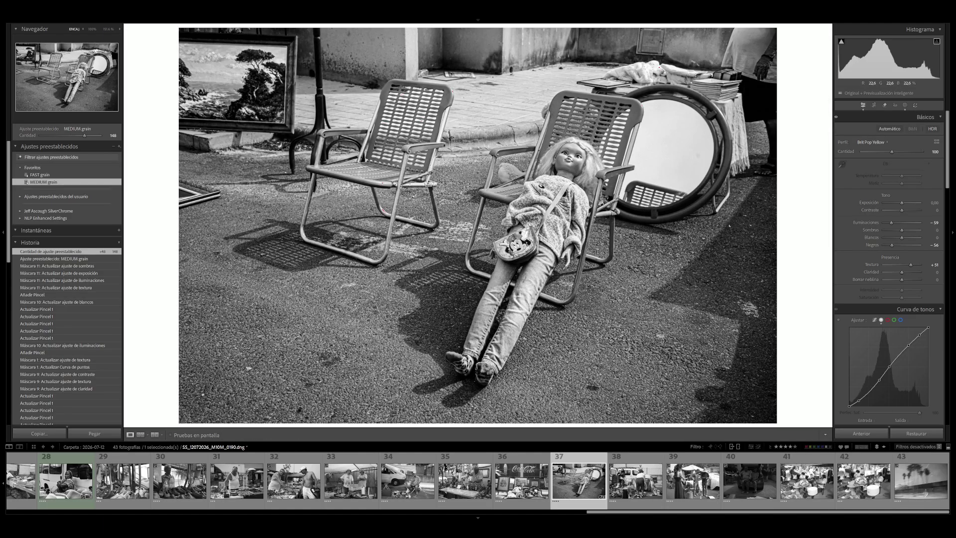
Step: Lower the overall exposure of the photo to -0.14
double_click(903, 202)
drag(903, 202, 902, 202)
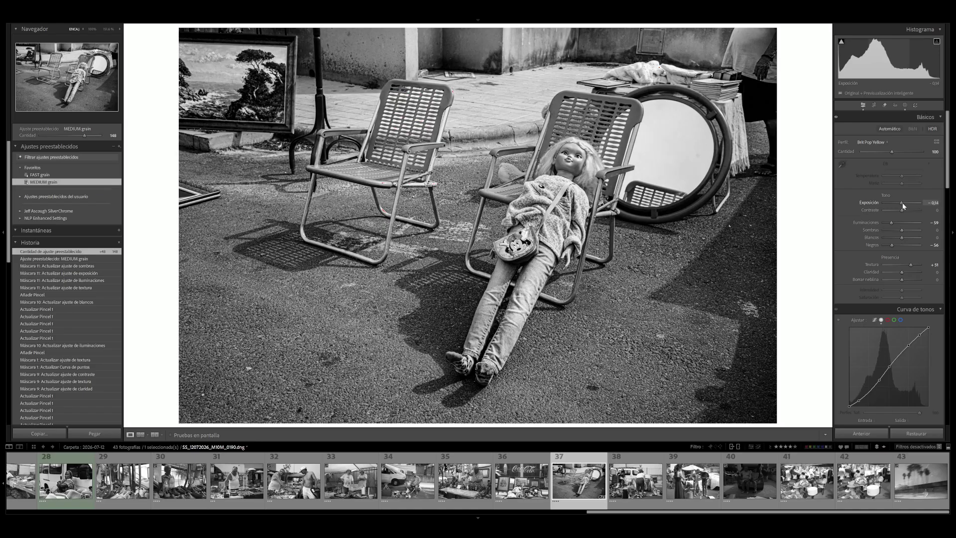